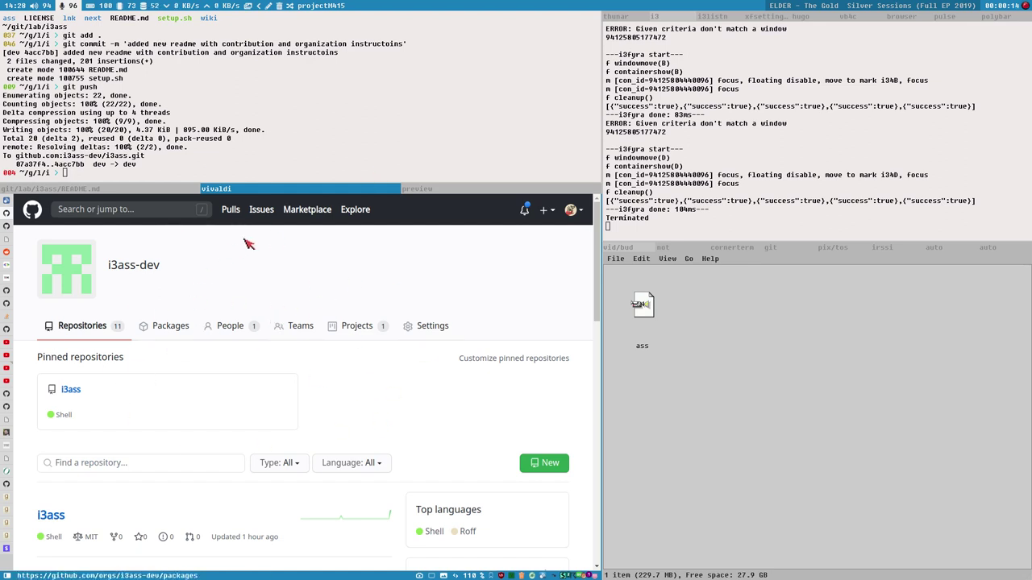
{"action": "scroll", "coordinate": [242, 363], "scroll_direction": "down", "scroll_amount": 1}
{"action": "scroll", "coordinate": [227, 452], "scroll_direction": "up", "scroll_amount": 1}
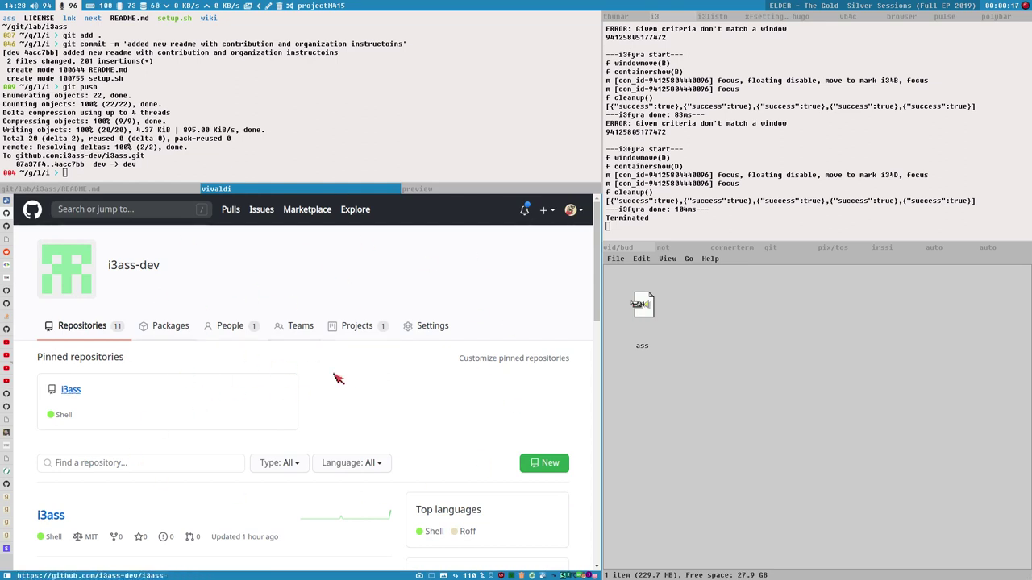
{"action": "scroll", "coordinate": [277, 369], "scroll_direction": "down", "scroll_amount": 2}
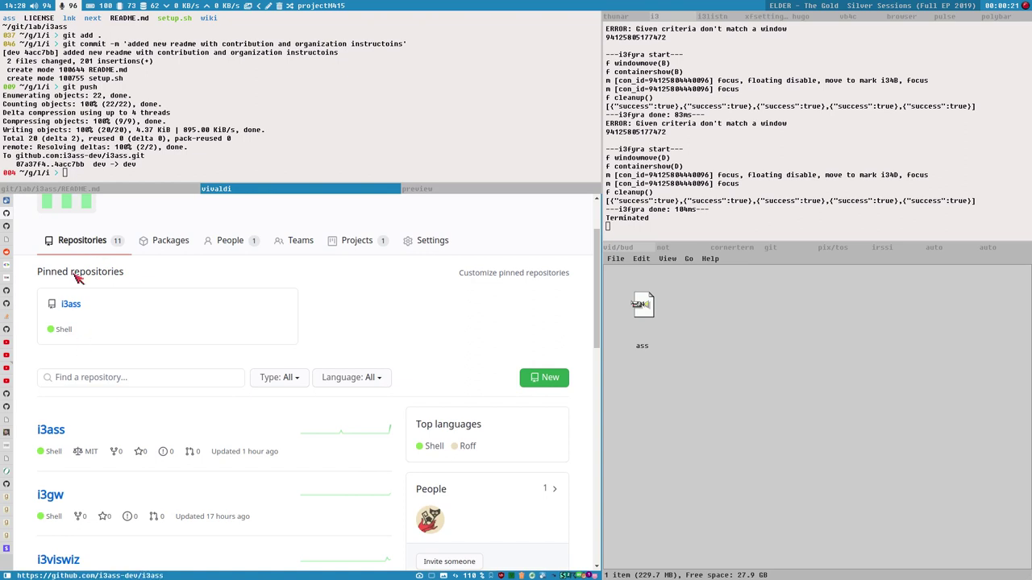
{"action": "scroll", "coordinate": [231, 370], "scroll_direction": "up", "scroll_amount": 2}
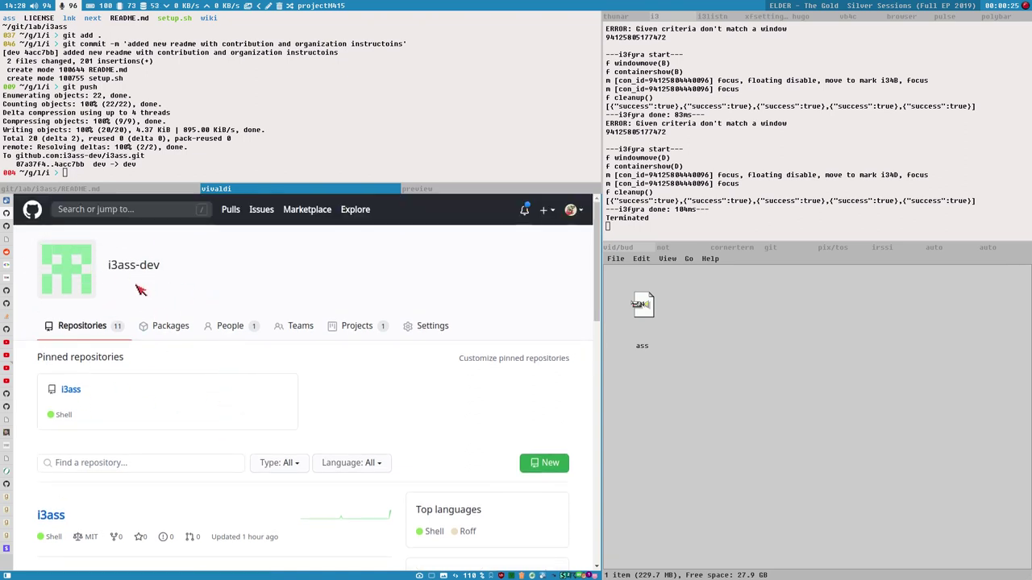
{"action": "key", "text": "shift+o"}
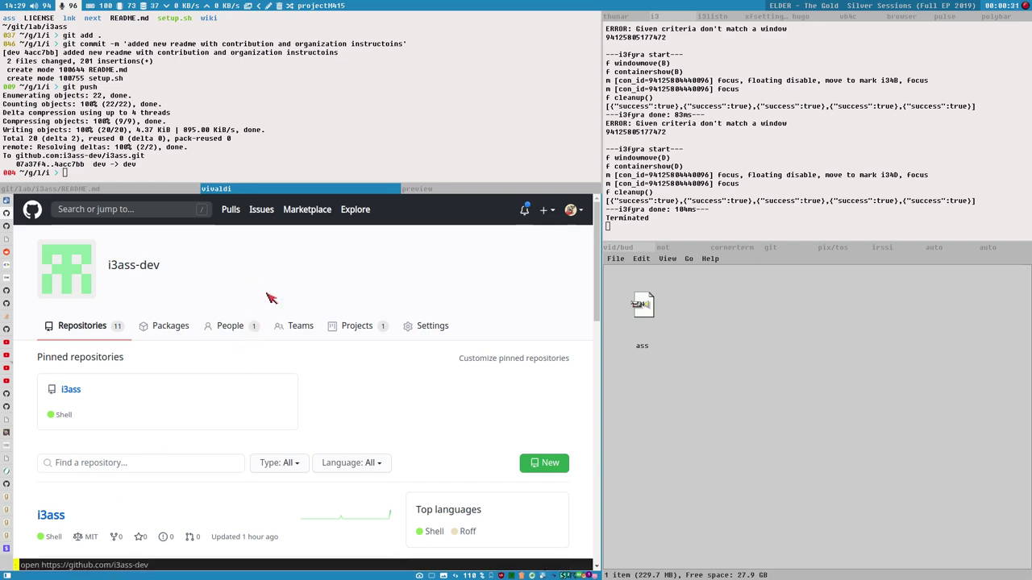
{"action": "key", "text": "Escape"}
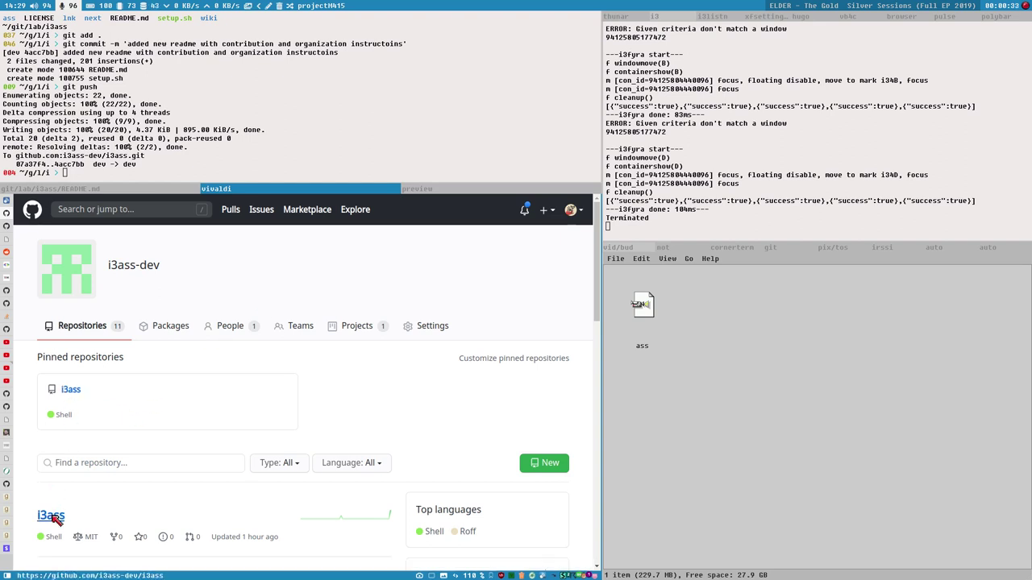
Open the pinned i3ass repository and look through its file list and README
{"action": "left_click", "coordinate": [72, 391]}
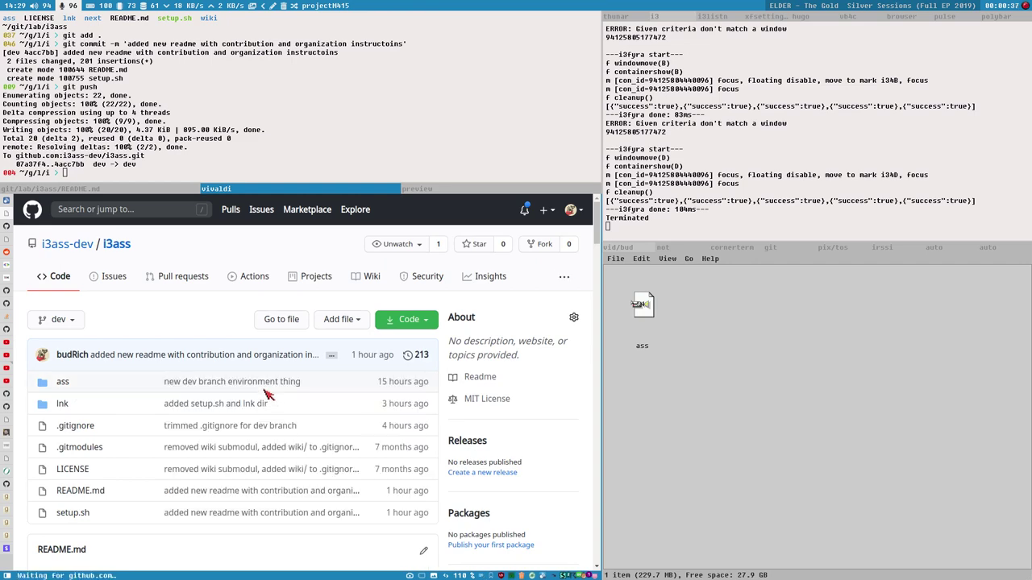
{"action": "scroll", "coordinate": [274, 379], "scroll_direction": "down", "scroll_amount": 7}
{"action": "scroll", "coordinate": [483, 318], "scroll_direction": "up", "scroll_amount": 3}
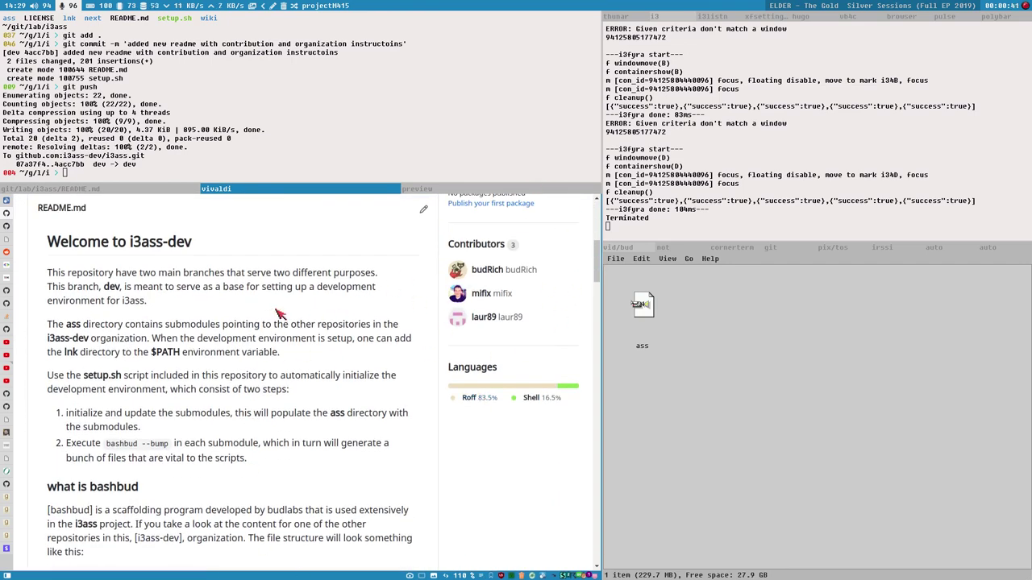
{"action": "scroll", "coordinate": [306, 388], "scroll_direction": "down", "scroll_amount": 2}
{"action": "scroll", "coordinate": [305, 388], "scroll_direction": "up", "scroll_amount": 7}
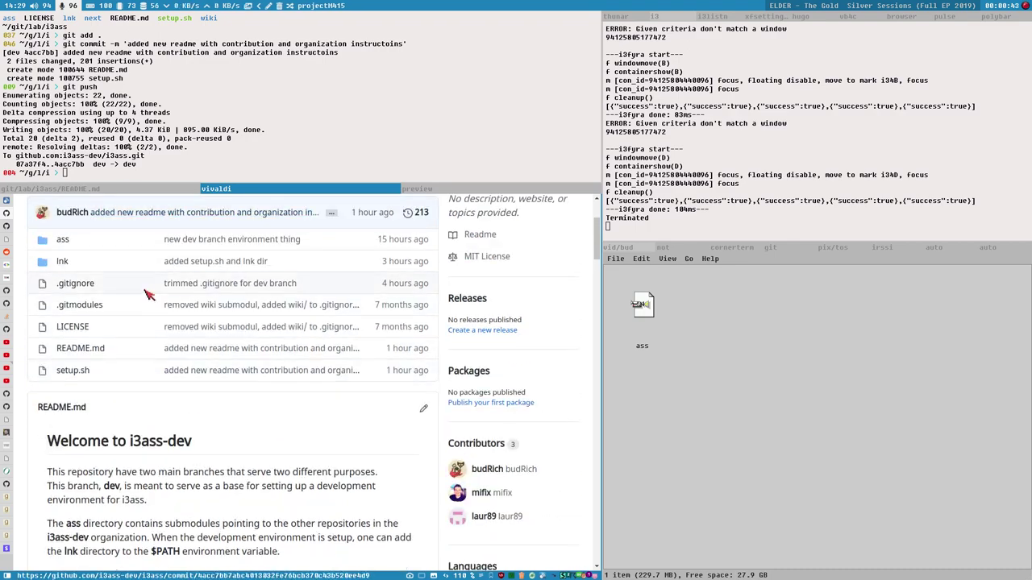
{"action": "scroll", "coordinate": [428, 319], "scroll_direction": "down", "scroll_amount": 4}
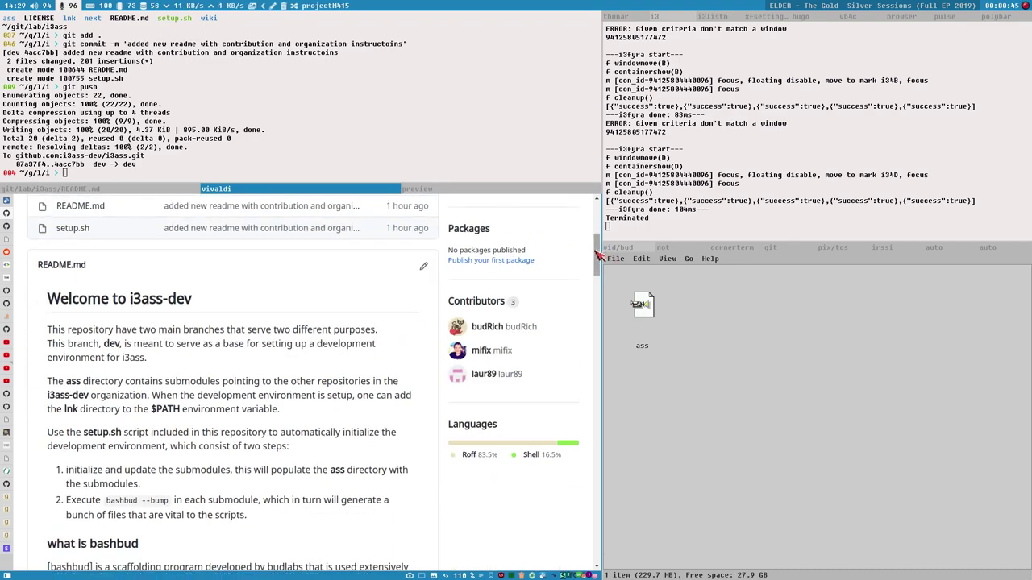
{"action": "scroll", "coordinate": [601, 314], "scroll_direction": "down", "scroll_amount": 6}
{"action": "left_click_drag", "start_coordinate": [597, 323], "coordinate": [594, 201]}
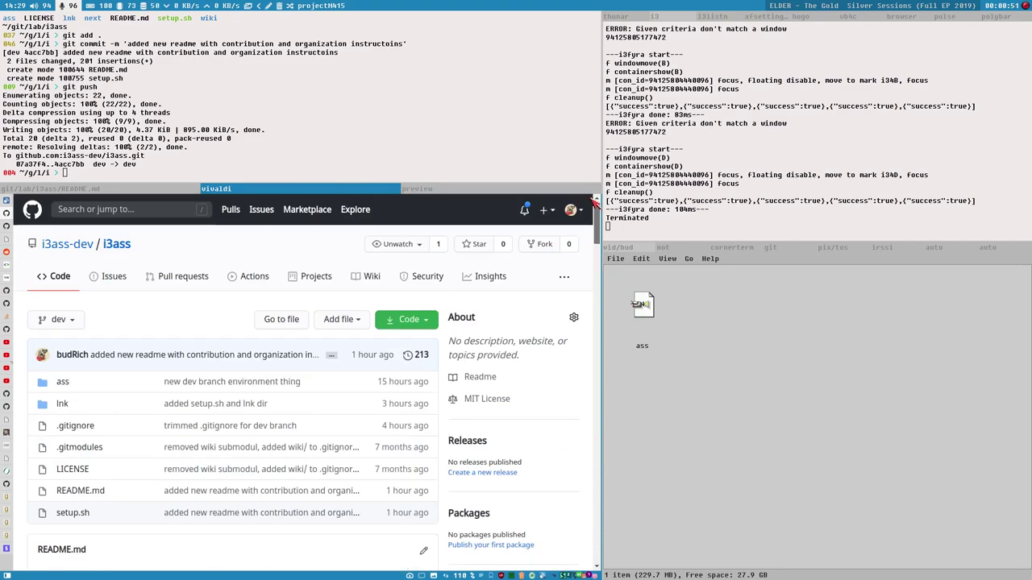
Switch to the herbe repository page and examine its README introduction and notification screenshot
{"action": "left_click", "coordinate": [7, 229]}
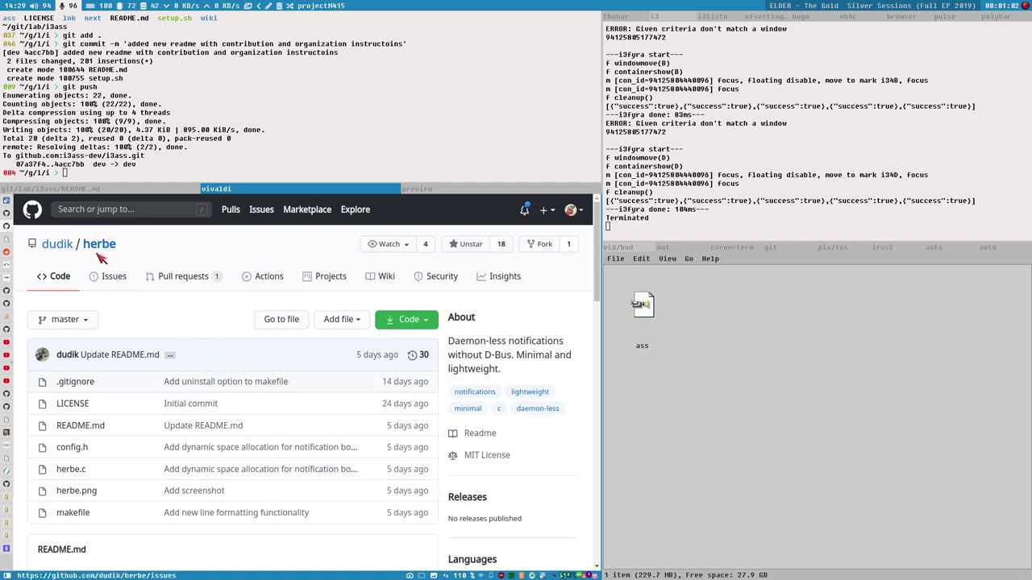
{"action": "scroll", "coordinate": [249, 282], "scroll_direction": "down", "scroll_amount": 5}
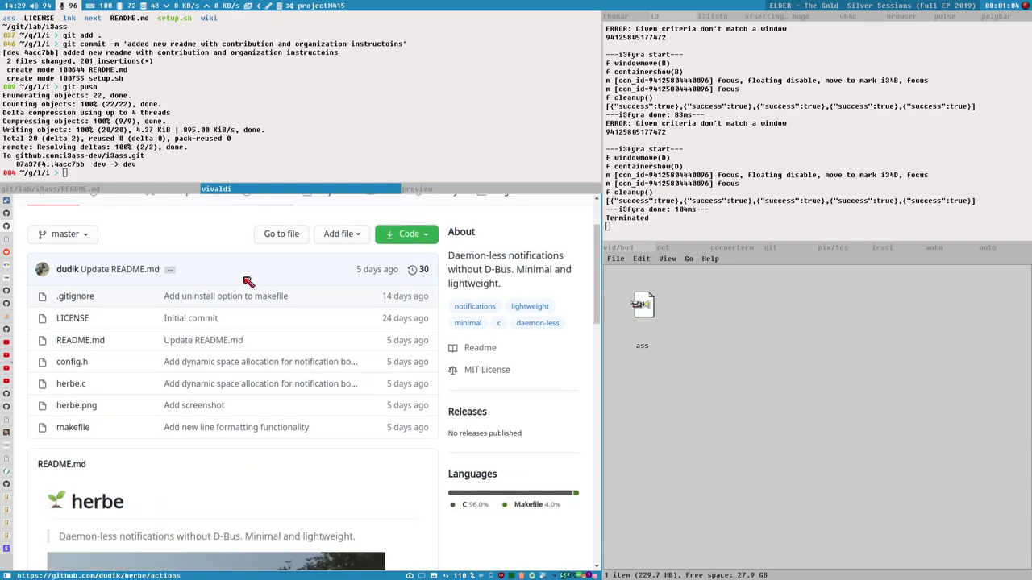
{"action": "scroll", "coordinate": [395, 343], "scroll_direction": "down", "scroll_amount": 2}
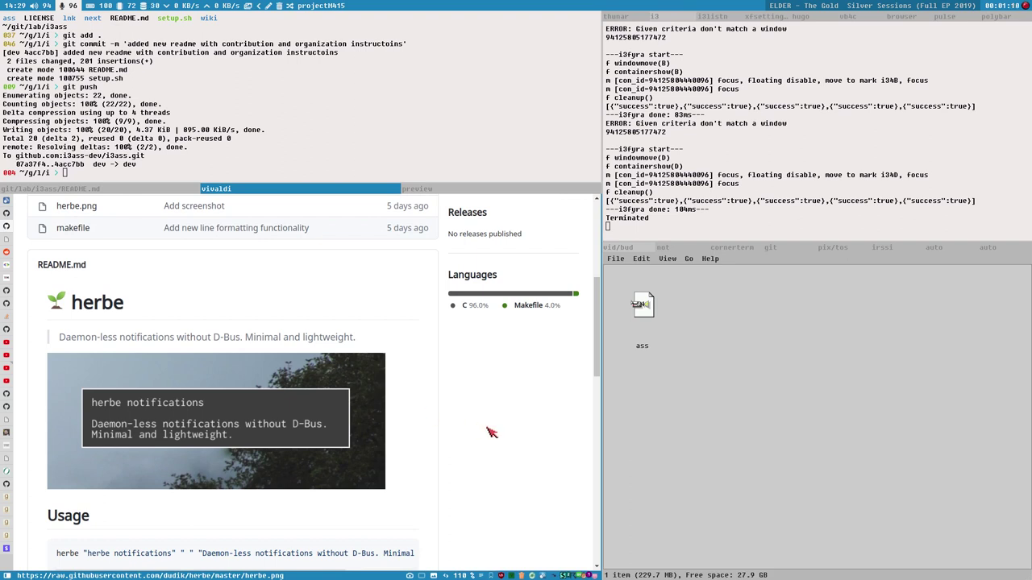
{"action": "scroll", "coordinate": [423, 399], "scroll_direction": "down", "scroll_amount": 2}
{"action": "scroll", "coordinate": [425, 425], "scroll_direction": "up", "scroll_amount": 4}
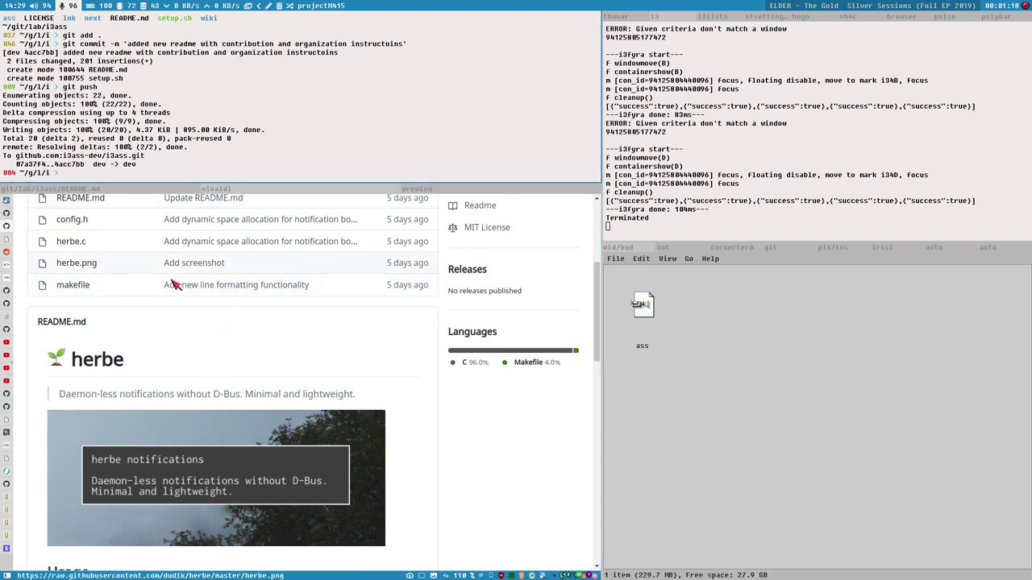
{"action": "scroll", "coordinate": [387, 459], "scroll_direction": "up", "scroll_amount": 3}
{"action": "scroll", "coordinate": [311, 306], "scroll_direction": "down", "scroll_amount": 5}
{"action": "scroll", "coordinate": [183, 435], "scroll_direction": "up", "scroll_amount": 2}
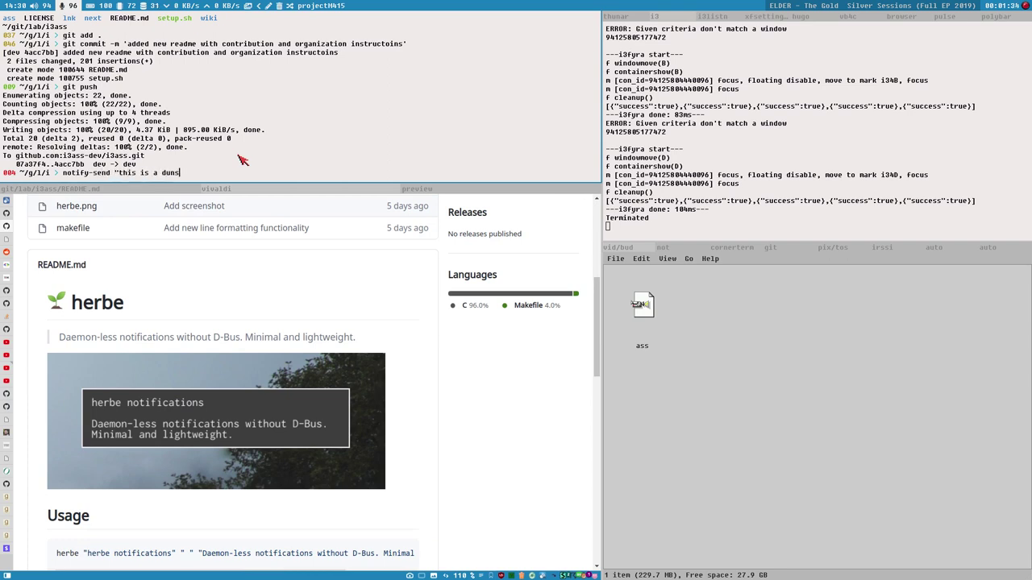
Send a test notification from the terminal with notify-send "this is a dunst msg" and highlight the command name
{"action": "key", "text": "Return"}
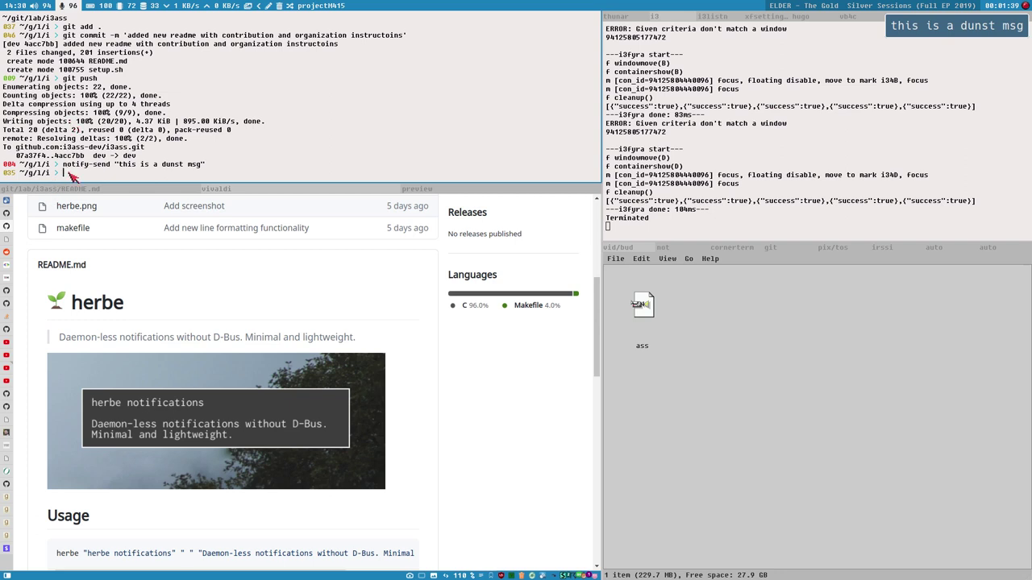
{"action": "left_click_drag", "start_coordinate": [63, 164], "coordinate": [104, 167]}
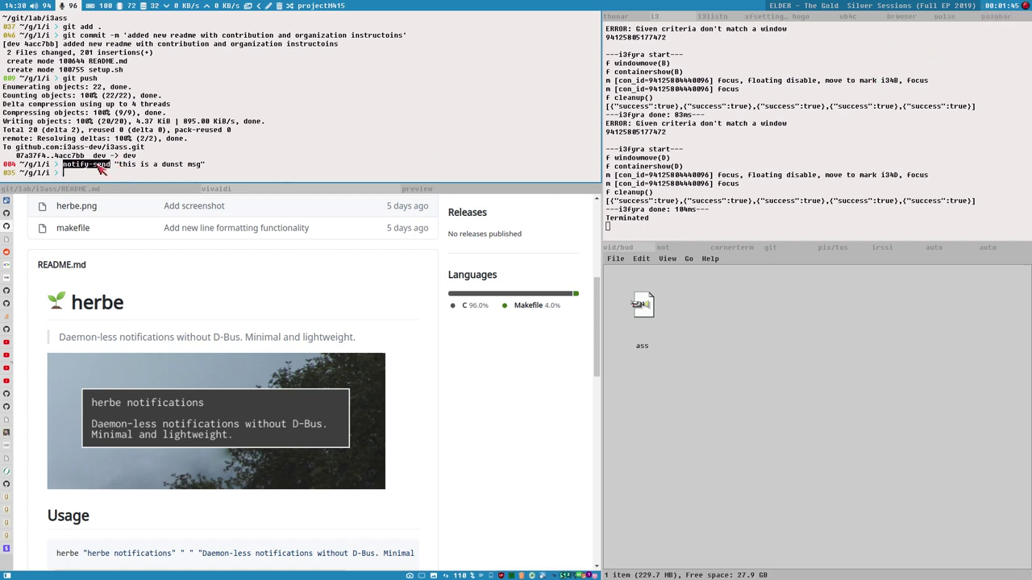
{"action": "left_click_drag", "start_coordinate": [63, 165], "coordinate": [115, 168]}
Review the herbe README's introduction, highlighting the D-Bus mention in the tagline and the herbe heading
{"action": "left_click_drag", "start_coordinate": [215, 339], "coordinate": [234, 342]}
{"action": "left_click", "coordinate": [249, 343]}
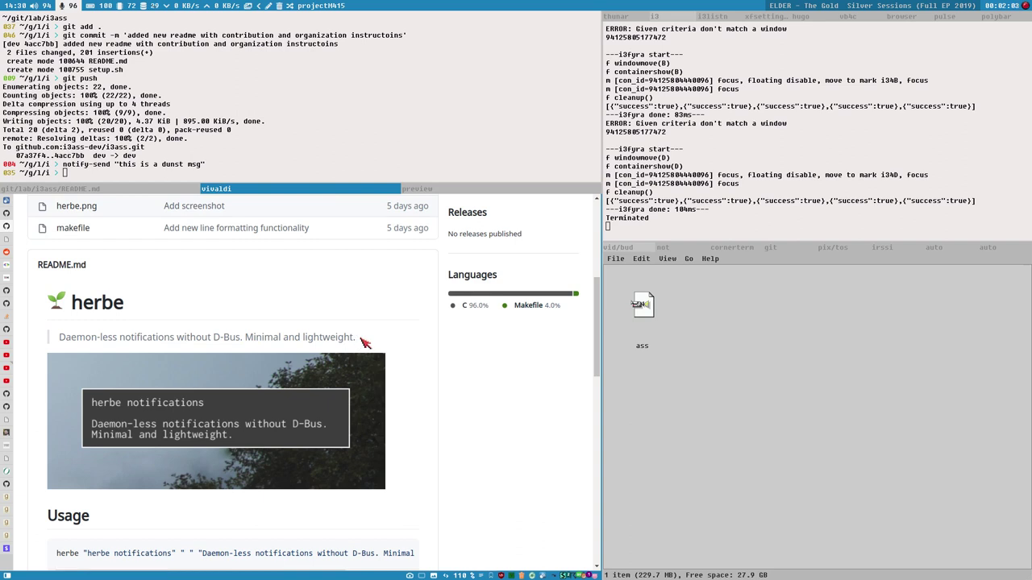
{"action": "scroll", "coordinate": [362, 341], "scroll_direction": "up", "scroll_amount": 3}
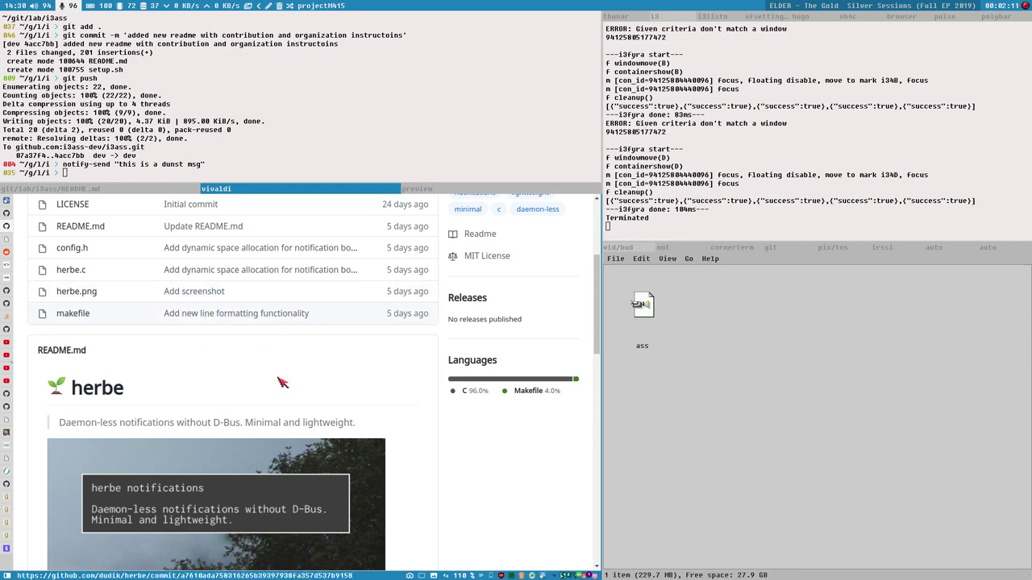
{"action": "scroll", "coordinate": [281, 354], "scroll_direction": "up", "scroll_amount": 1}
{"action": "scroll", "coordinate": [290, 327], "scroll_direction": "down", "scroll_amount": 2}
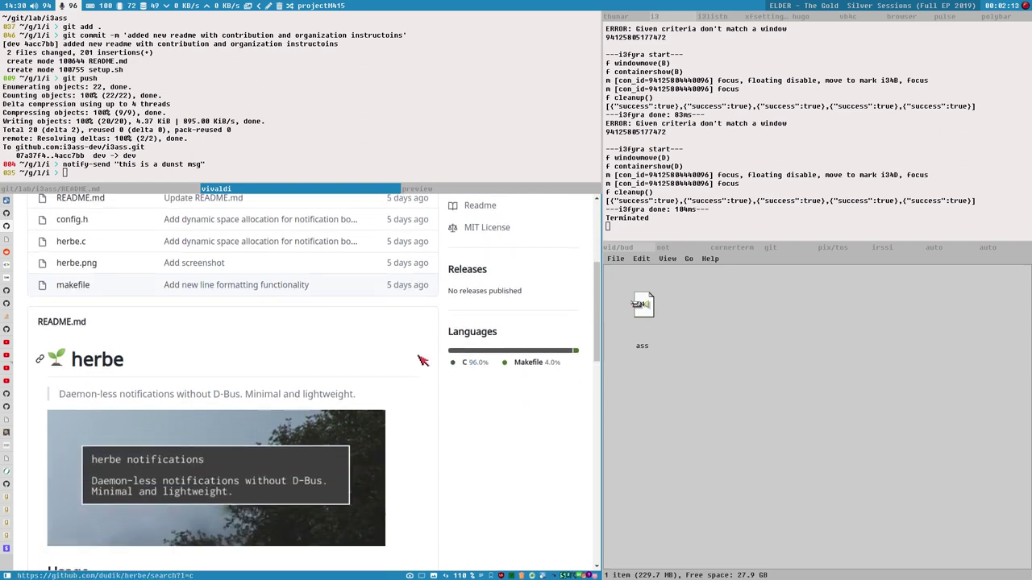
{"action": "scroll", "coordinate": [420, 361], "scroll_direction": "up", "scroll_amount": 1}
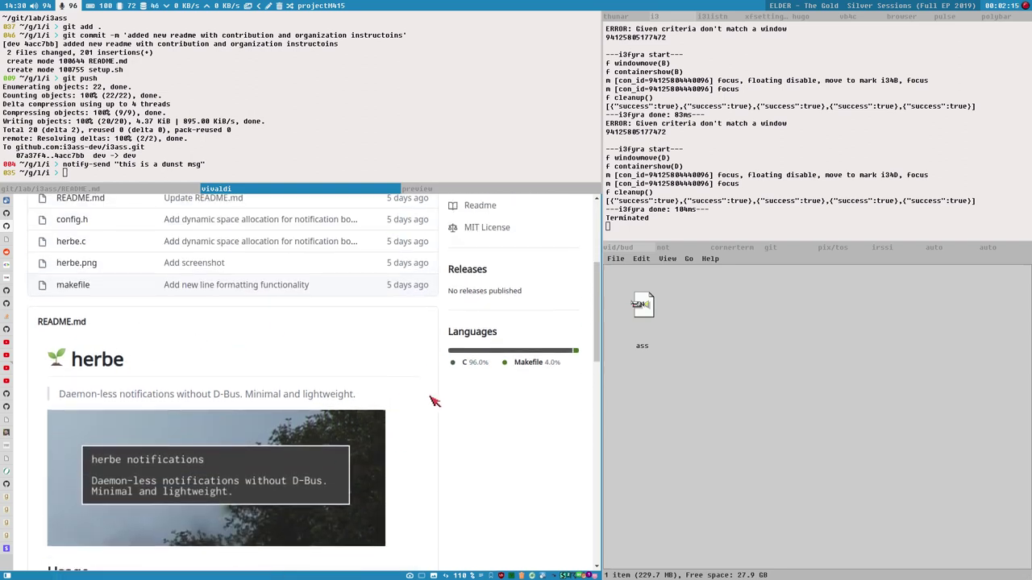
{"action": "scroll", "coordinate": [427, 379], "scroll_direction": "down", "scroll_amount": 3}
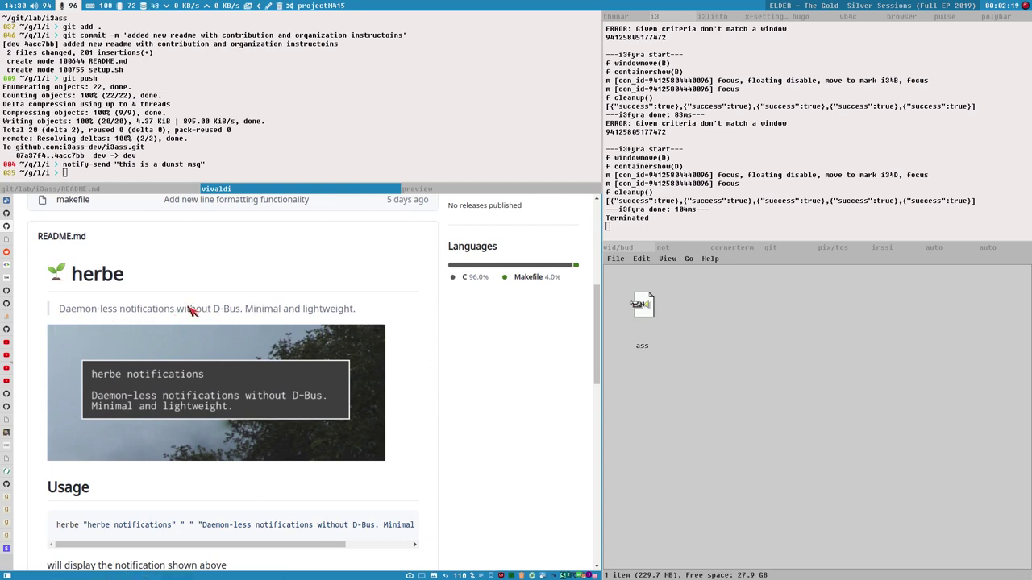
{"action": "scroll", "coordinate": [158, 320], "scroll_direction": "up", "scroll_amount": 3}
{"action": "scroll", "coordinate": [159, 319], "scroll_direction": "down", "scroll_amount": 2}
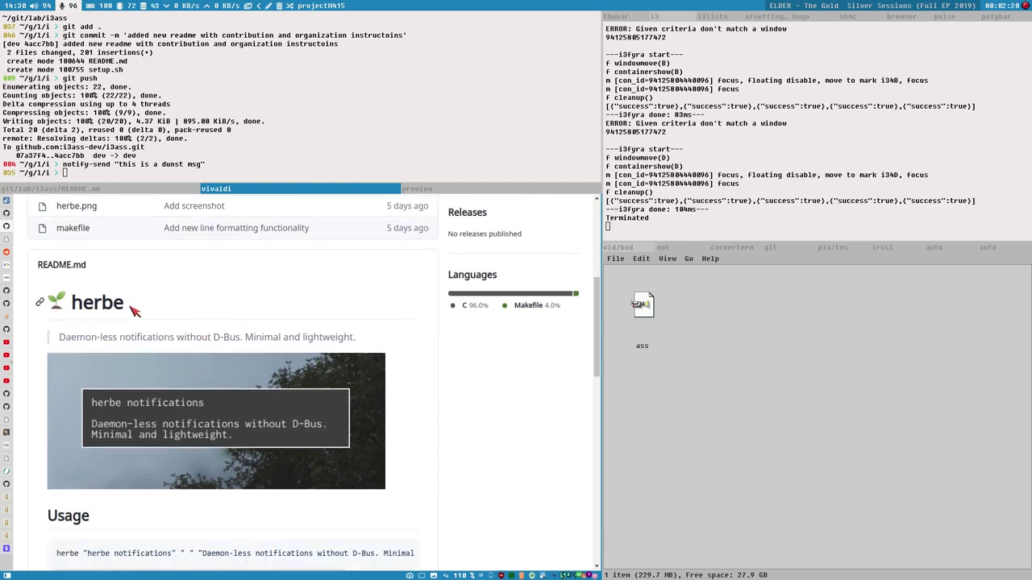
{"action": "left_click_drag", "start_coordinate": [129, 306], "coordinate": [74, 309]}
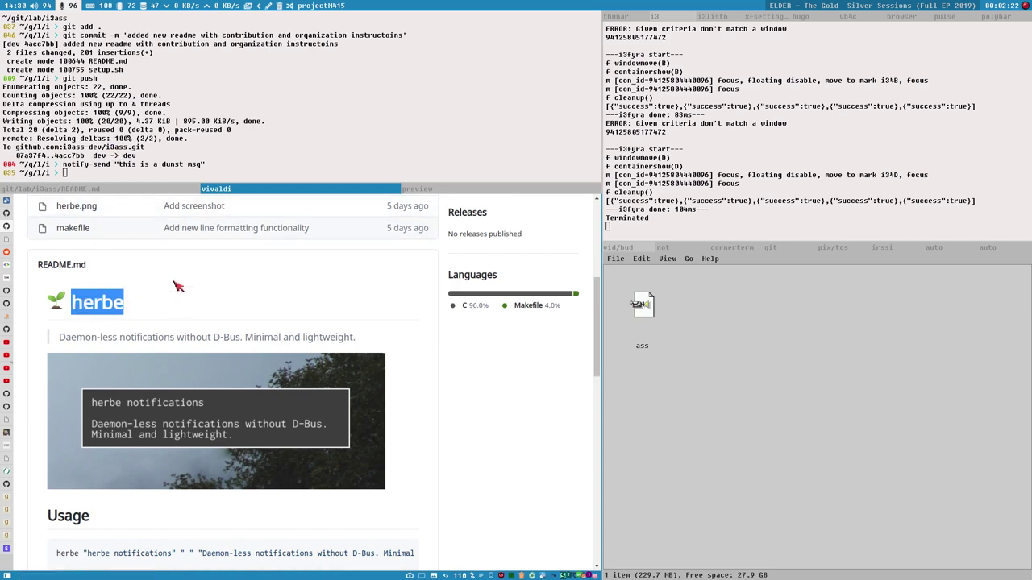
Read the herbe README's usage, installation, dependencies and build sections
{"action": "scroll", "coordinate": [179, 290], "scroll_direction": "down", "scroll_amount": 2}
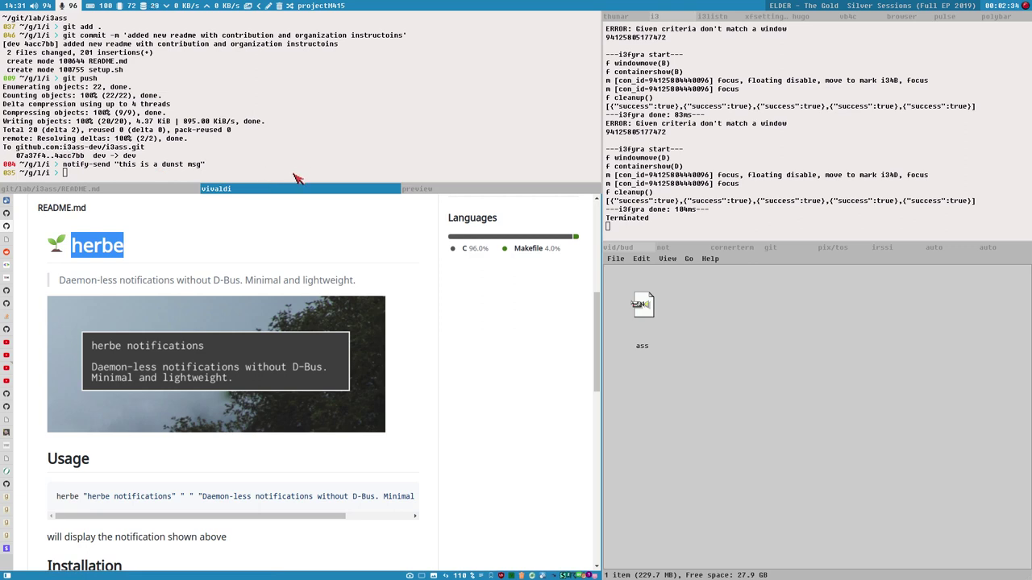
{"action": "scroll", "coordinate": [463, 337], "scroll_direction": "down", "scroll_amount": 2}
{"action": "scroll", "coordinate": [463, 274], "scroll_direction": "up", "scroll_amount": 2}
{"action": "scroll", "coordinate": [433, 317], "scroll_direction": "down", "scroll_amount": 2}
{"action": "scroll", "coordinate": [441, 379], "scroll_direction": "up", "scroll_amount": 1}
{"action": "scroll", "coordinate": [442, 382], "scroll_direction": "up", "scroll_amount": 1}
{"action": "scroll", "coordinate": [443, 387], "scroll_direction": "up", "scroll_amount": 2}
{"action": "scroll", "coordinate": [443, 393], "scroll_direction": "down", "scroll_amount": 2}
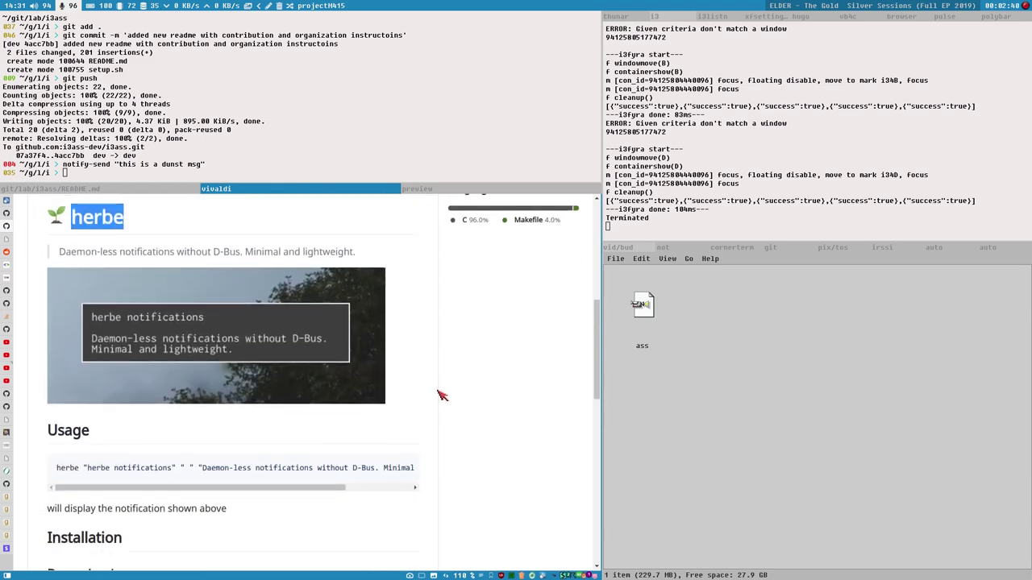
{"action": "scroll", "coordinate": [441, 395], "scroll_direction": "up", "scroll_amount": 5}
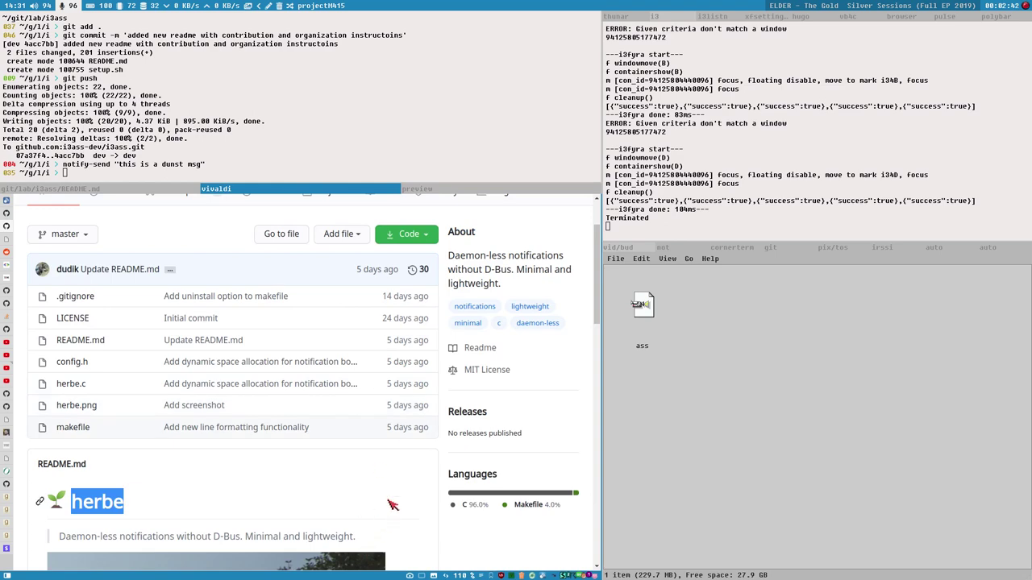
{"action": "scroll", "coordinate": [419, 484], "scroll_direction": "down", "scroll_amount": 4}
{"action": "scroll", "coordinate": [431, 403], "scroll_direction": "down", "scroll_amount": 2}
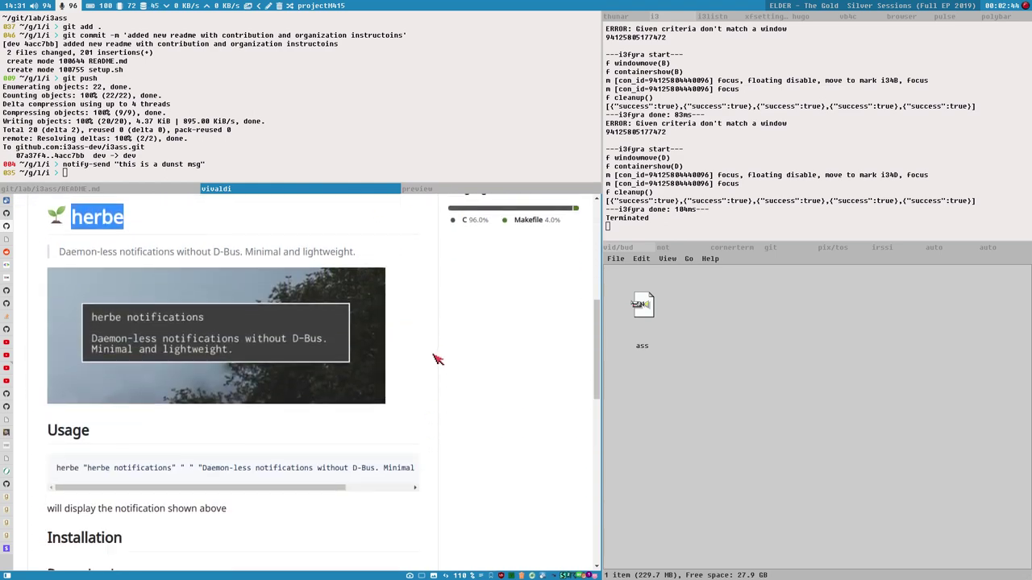
{"action": "scroll", "coordinate": [435, 359], "scroll_direction": "down", "scroll_amount": 5}
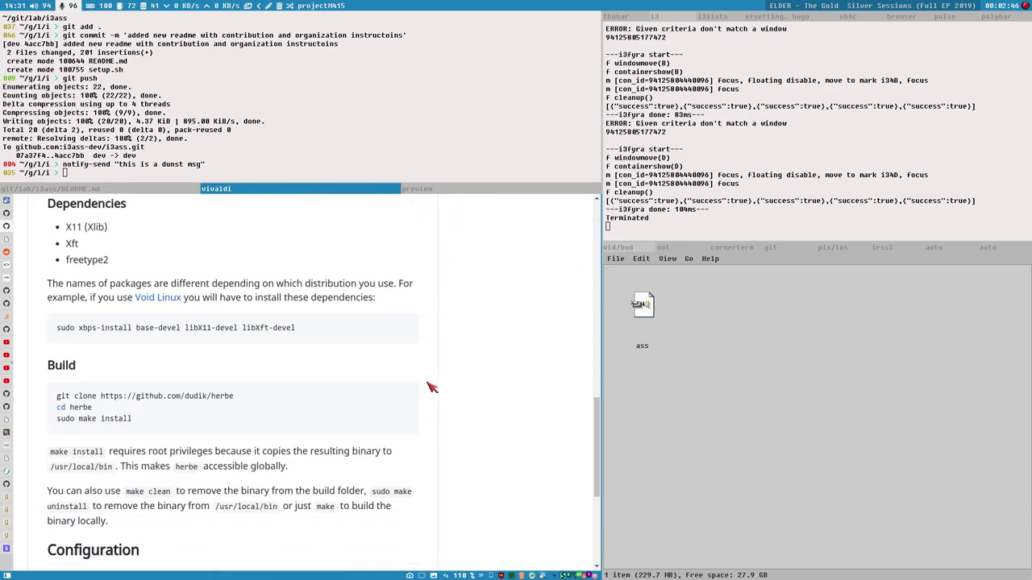
{"action": "scroll", "coordinate": [431, 387], "scroll_direction": "down", "scroll_amount": 3}
{"action": "scroll", "coordinate": [428, 396], "scroll_direction": "up", "scroll_amount": 2}
{"action": "scroll", "coordinate": [429, 399], "scroll_direction": "up", "scroll_amount": 5}
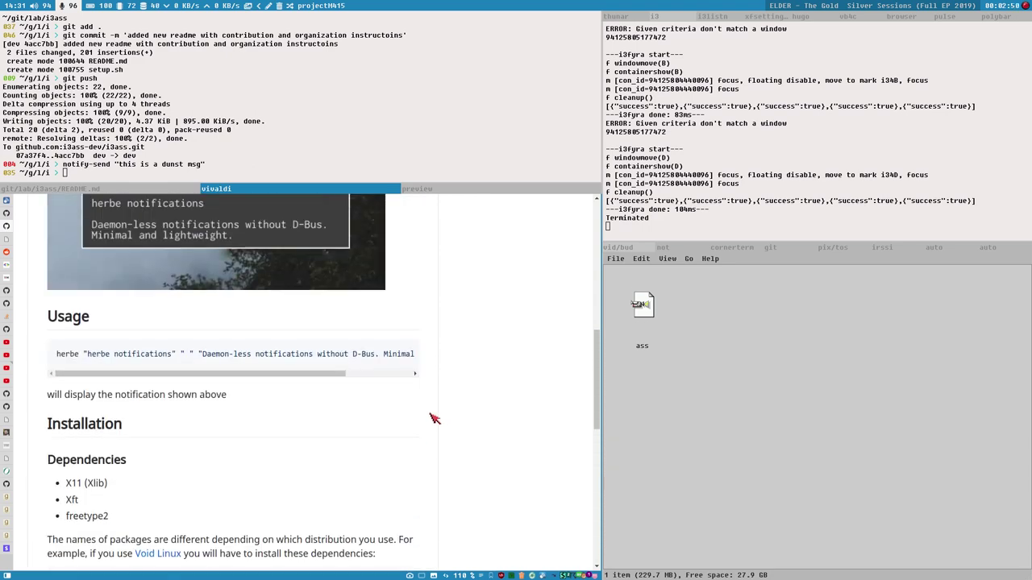
Open config.h in the herbe repository and examine its notification appearance, position and duration settings
{"action": "scroll", "coordinate": [434, 419], "scroll_direction": "up", "scroll_amount": 5}
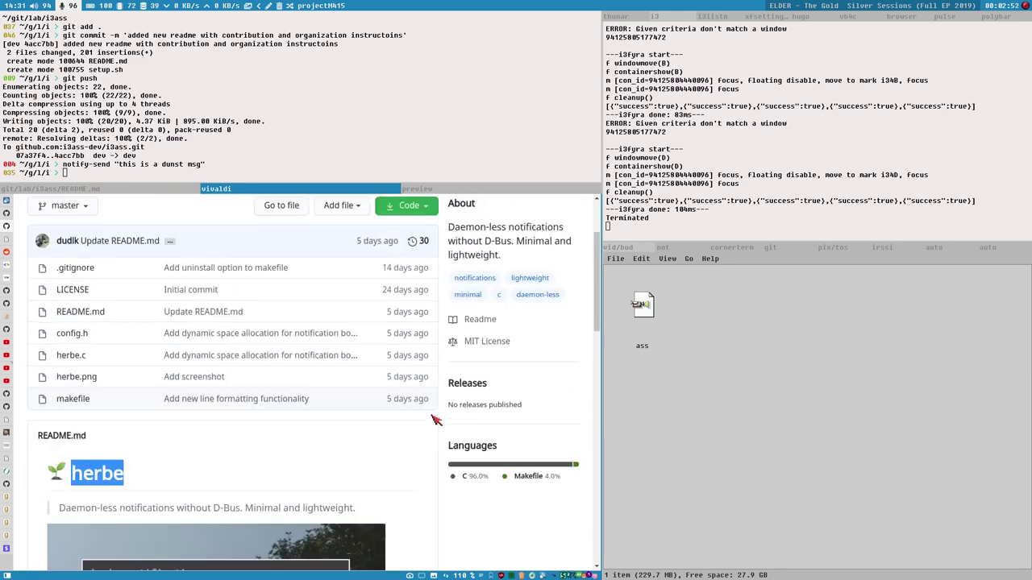
{"action": "scroll", "coordinate": [433, 419], "scroll_direction": "up", "scroll_amount": 1}
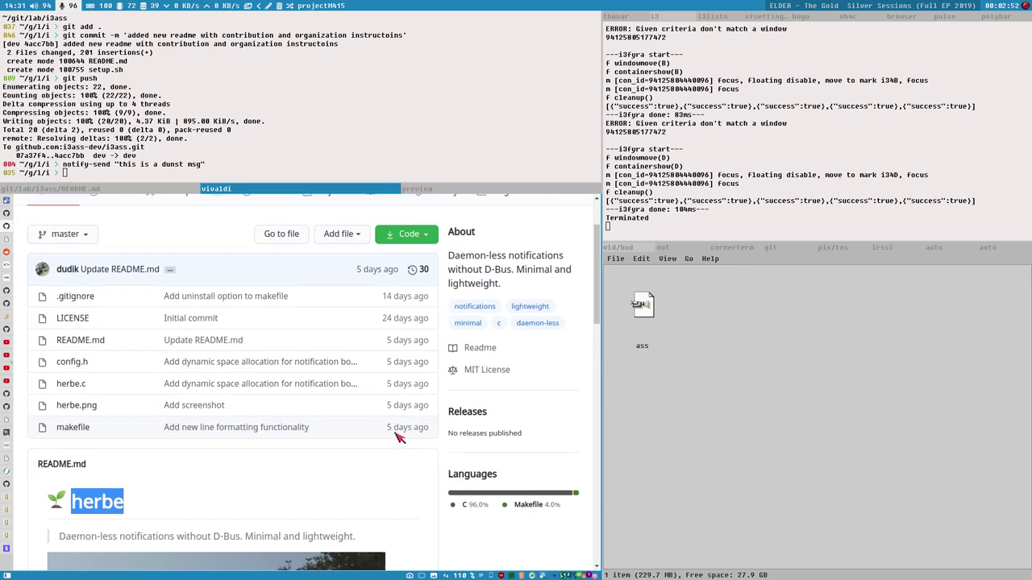
{"action": "left_click", "coordinate": [73, 364]}
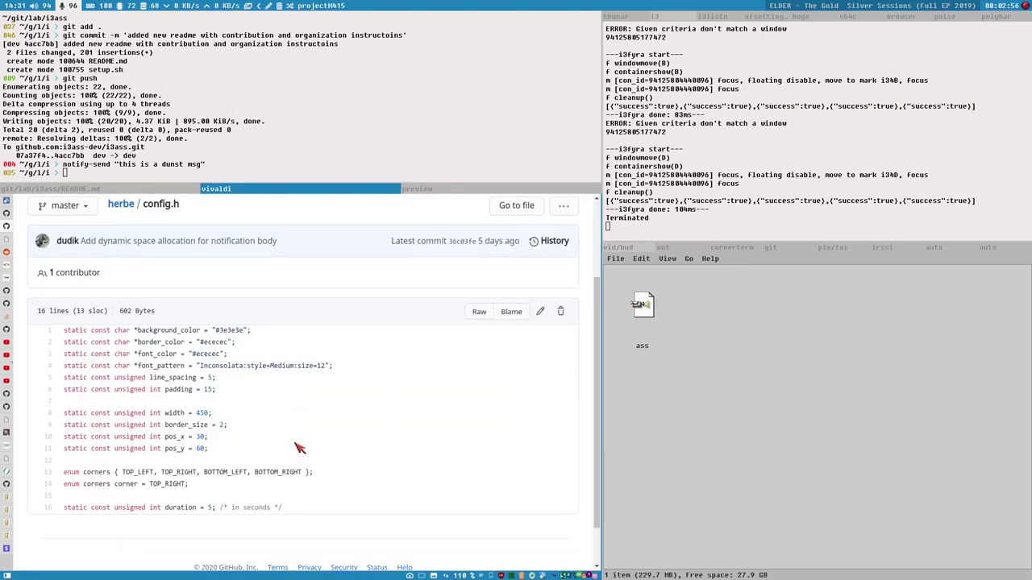
{"action": "scroll", "coordinate": [121, 339], "scroll_direction": "up", "scroll_amount": 2}
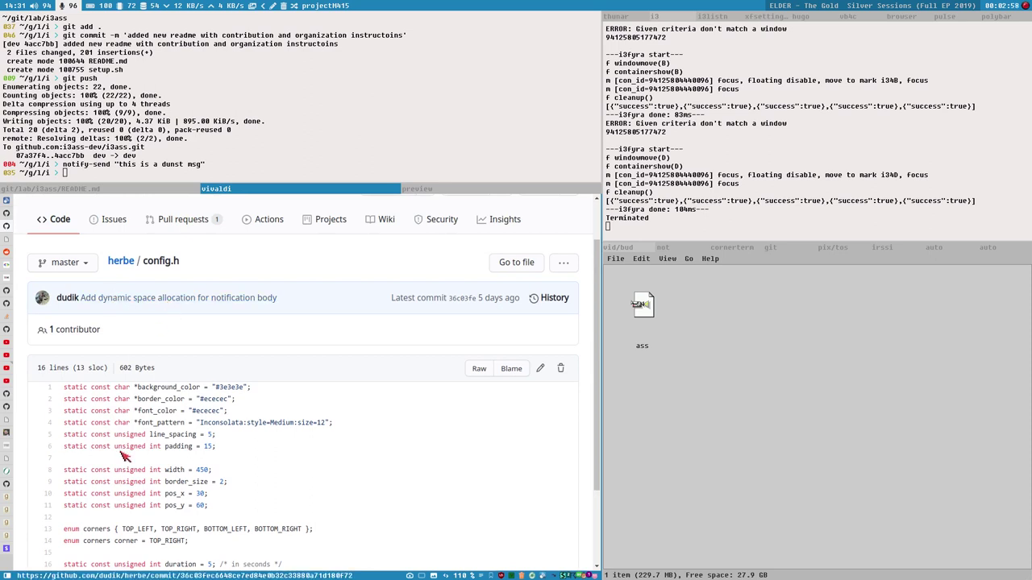
{"action": "scroll", "coordinate": [217, 443], "scroll_direction": "down", "scroll_amount": 3}
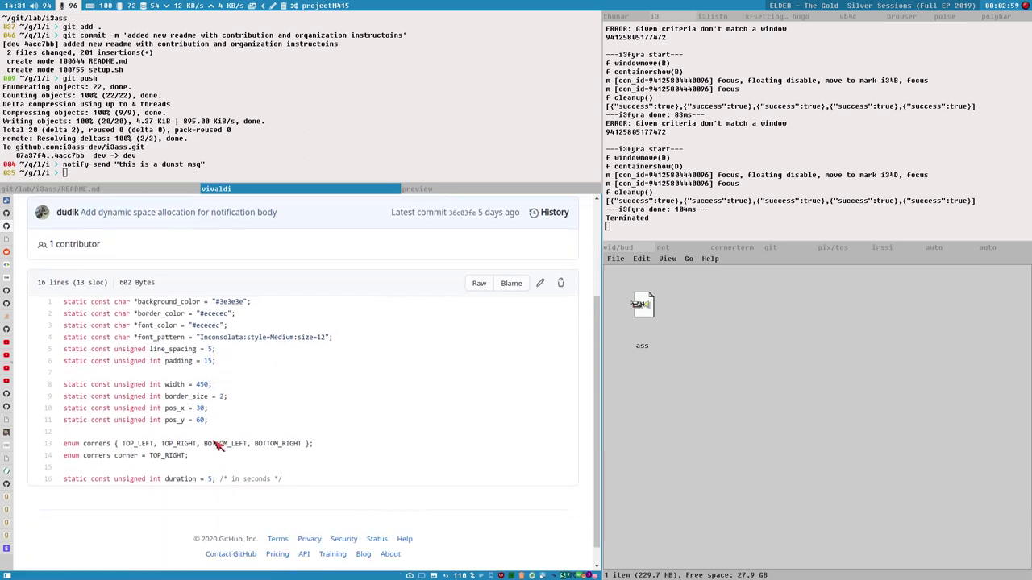
Examine the width, pos_x, pos_y and font_pattern settings in herbe's config.h, highlighting them one after another
{"action": "double_click", "coordinate": [199, 384]}
{"action": "double_click", "coordinate": [200, 408]}
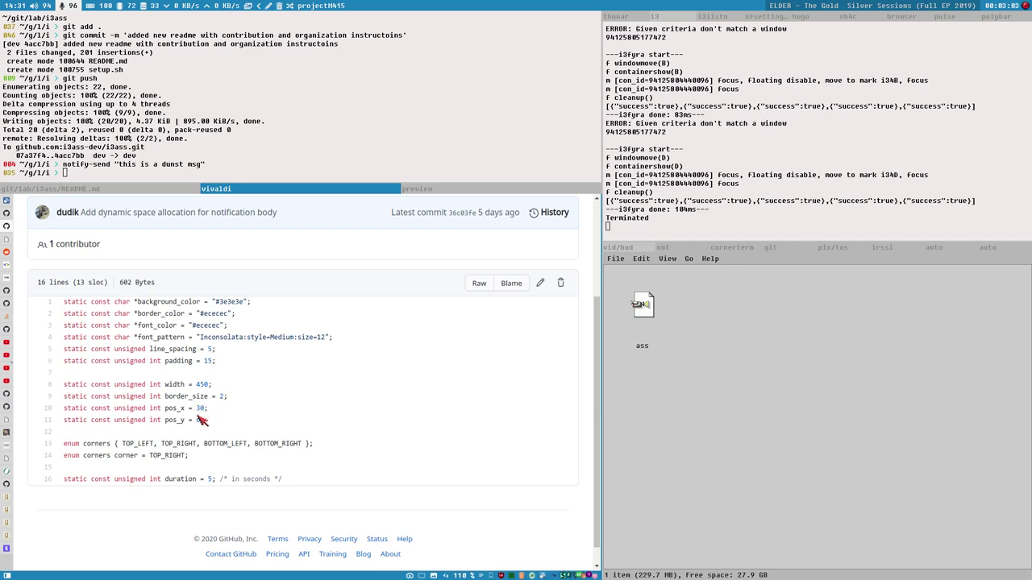
{"action": "left_click_drag", "start_coordinate": [199, 342], "coordinate": [348, 339]}
{"action": "left_click", "coordinate": [208, 307]}
{"action": "scroll", "coordinate": [153, 354], "scroll_direction": "up", "scroll_amount": 1}
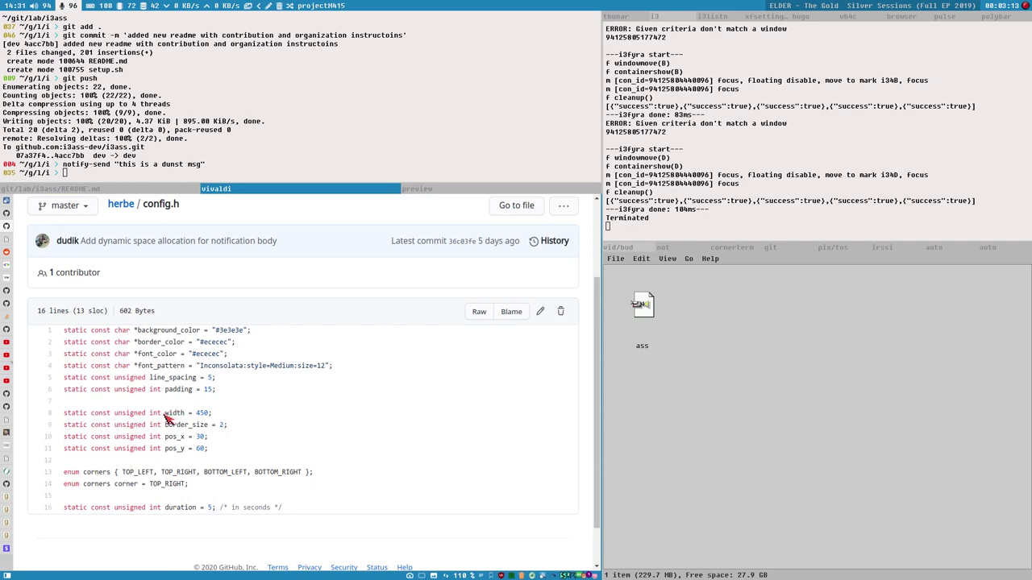
{"action": "left_click_drag", "start_coordinate": [166, 414], "coordinate": [225, 414]}
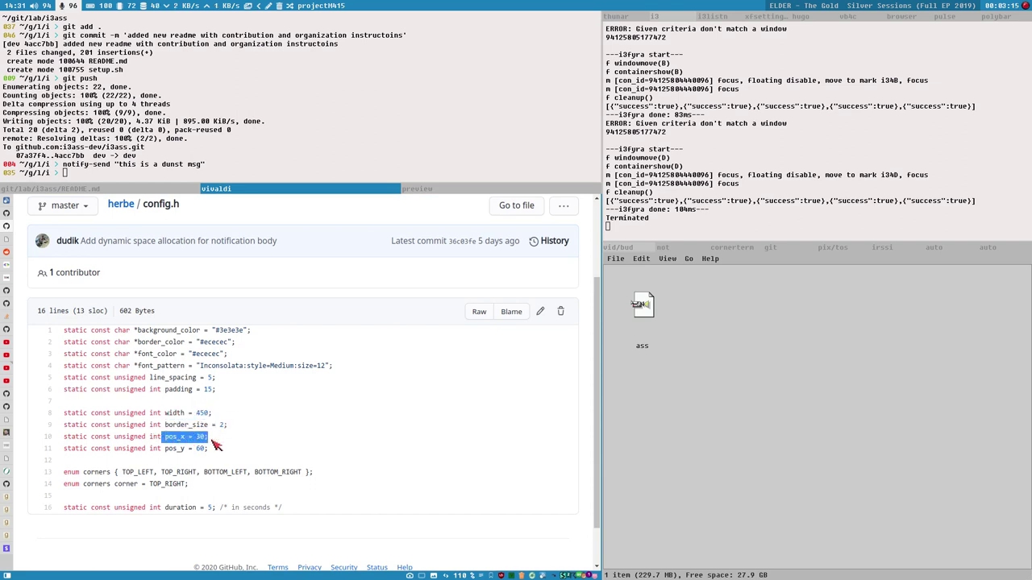
{"action": "left_click_drag", "start_coordinate": [165, 448], "coordinate": [208, 448]}
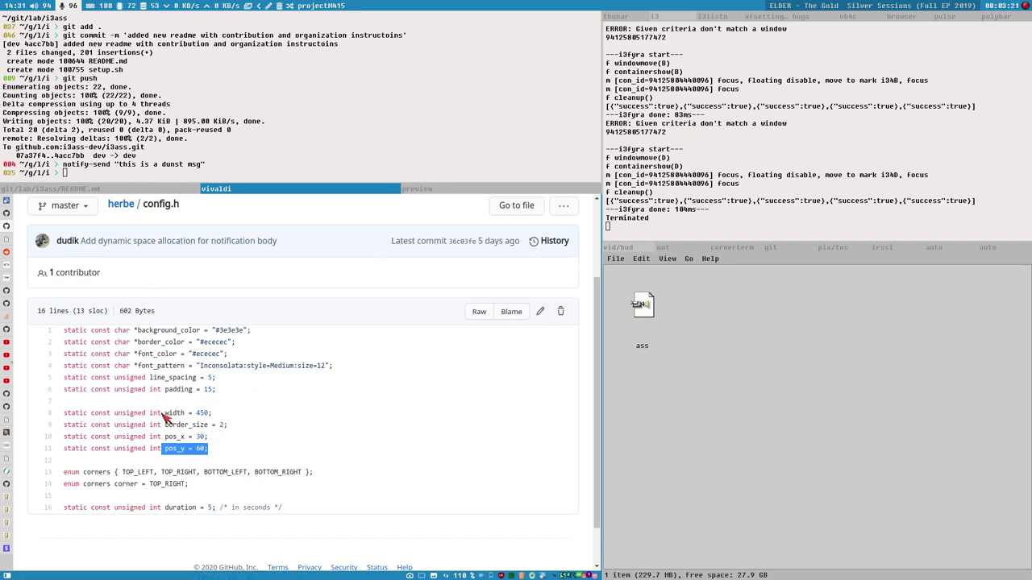
{"action": "left_click_drag", "start_coordinate": [165, 413], "coordinate": [211, 412]}
{"action": "left_click_drag", "start_coordinate": [165, 436], "coordinate": [208, 448]}
{"action": "left_click_drag", "start_coordinate": [195, 367], "coordinate": [333, 368]}
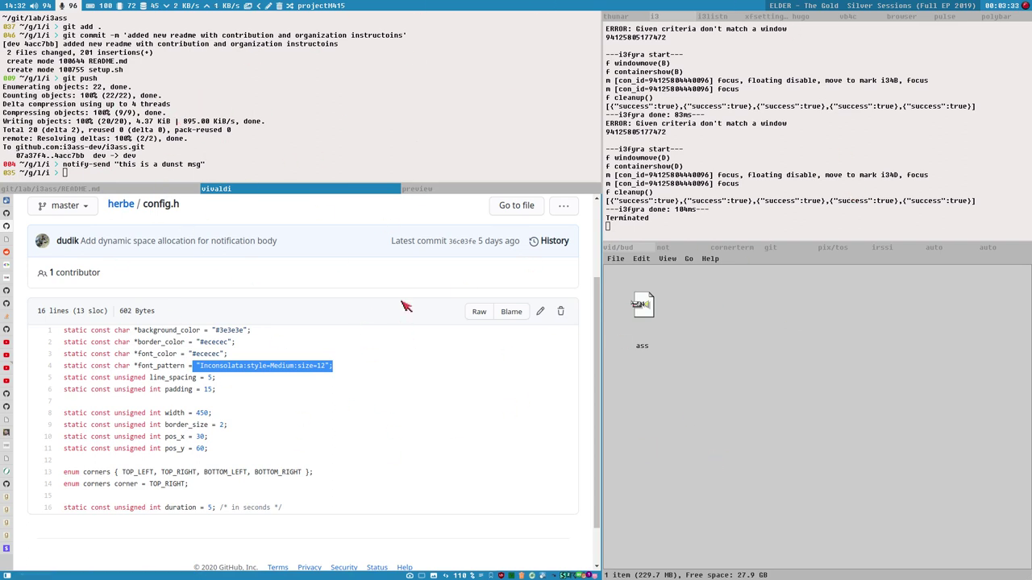
Finish looking over config.h, return to the herbe repository's main page and skim it
{"action": "scroll", "coordinate": [282, 417], "scroll_direction": "up", "scroll_amount": 3}
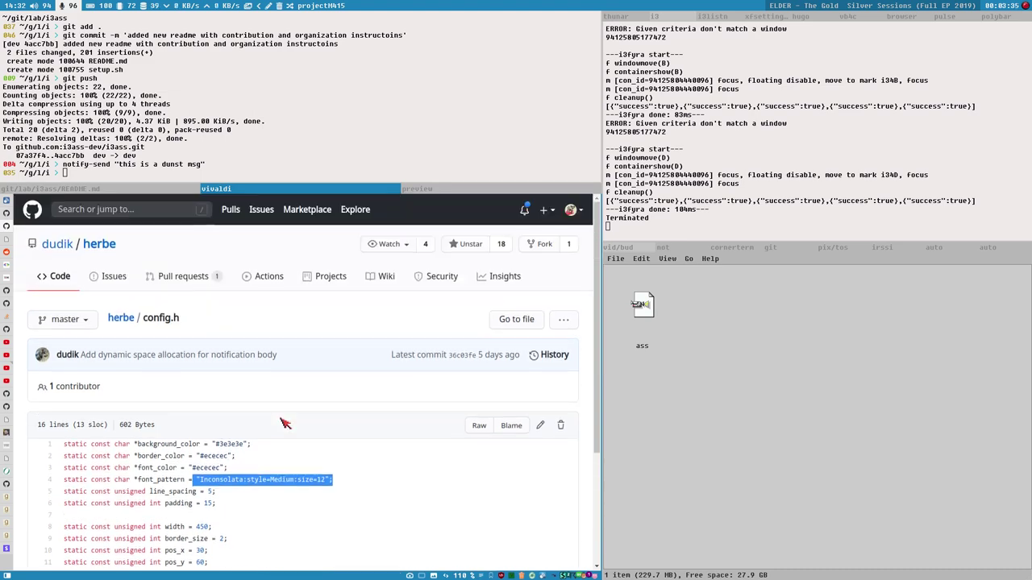
{"action": "scroll", "coordinate": [285, 423], "scroll_direction": "down", "scroll_amount": 4}
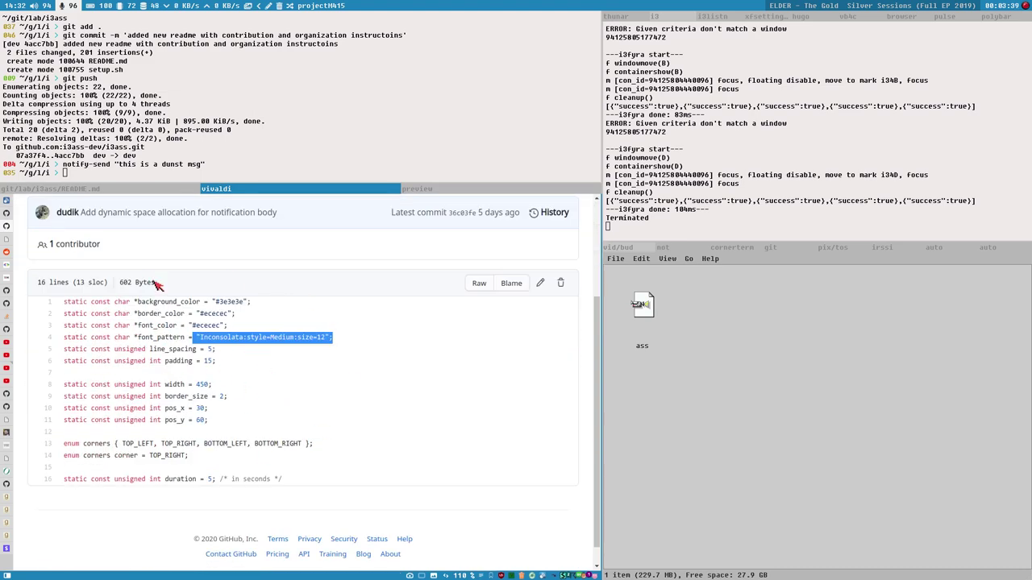
{"action": "scroll", "coordinate": [162, 341], "scroll_direction": "up", "scroll_amount": 3}
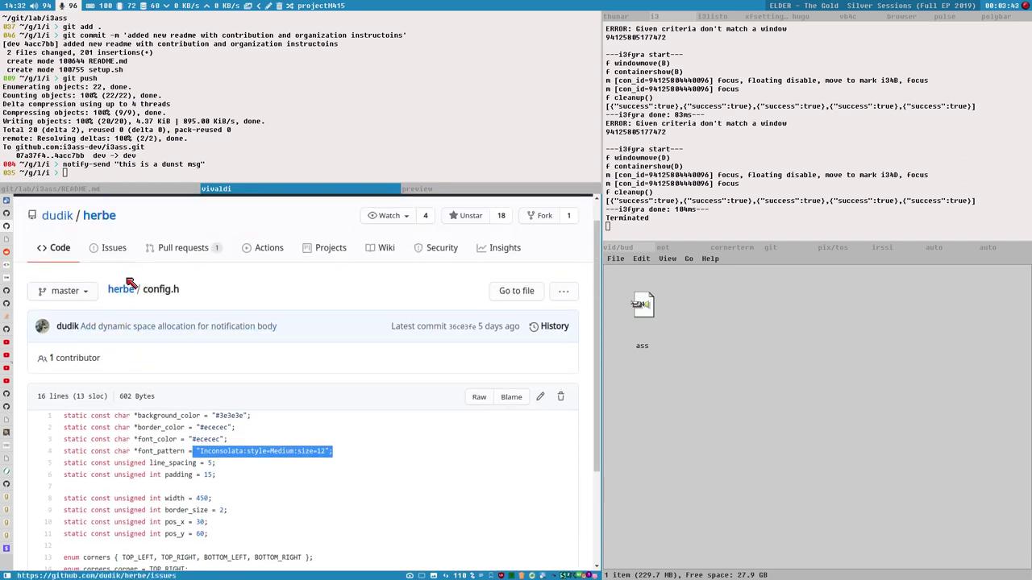
{"action": "left_click", "coordinate": [106, 216]}
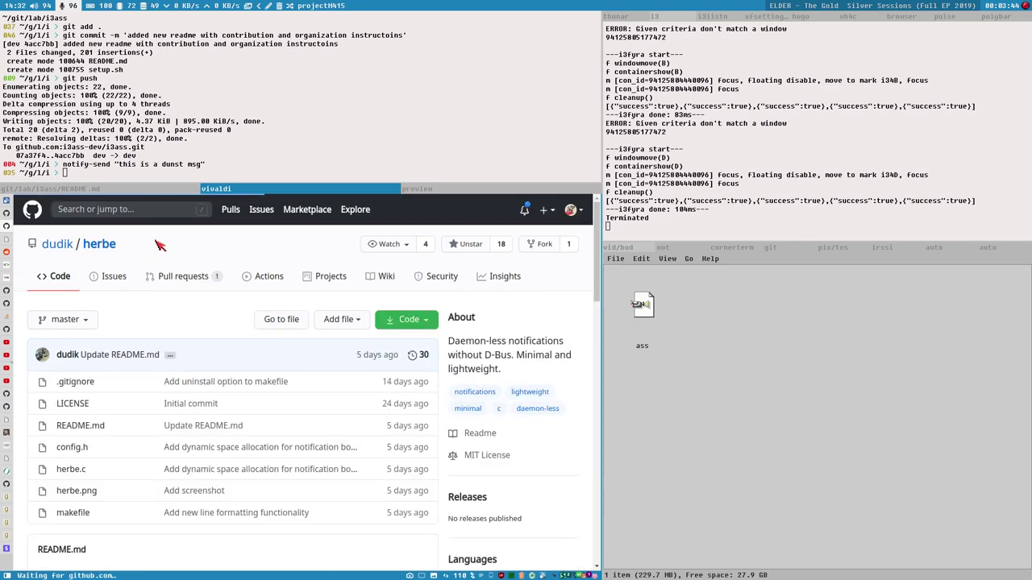
{"action": "scroll", "coordinate": [197, 354], "scroll_direction": "down", "scroll_amount": 5}
{"action": "scroll", "coordinate": [198, 371], "scroll_direction": "up", "scroll_amount": 5}
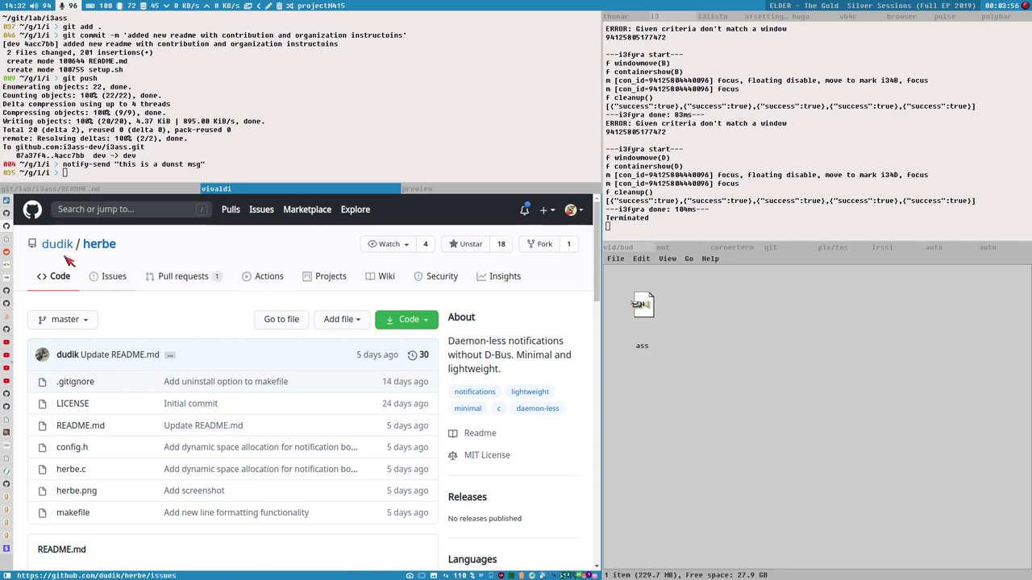
Open the herbe repository owner's GitHub profile and follow its link to their personal website
{"action": "mouse_move", "coordinate": [61, 245]}
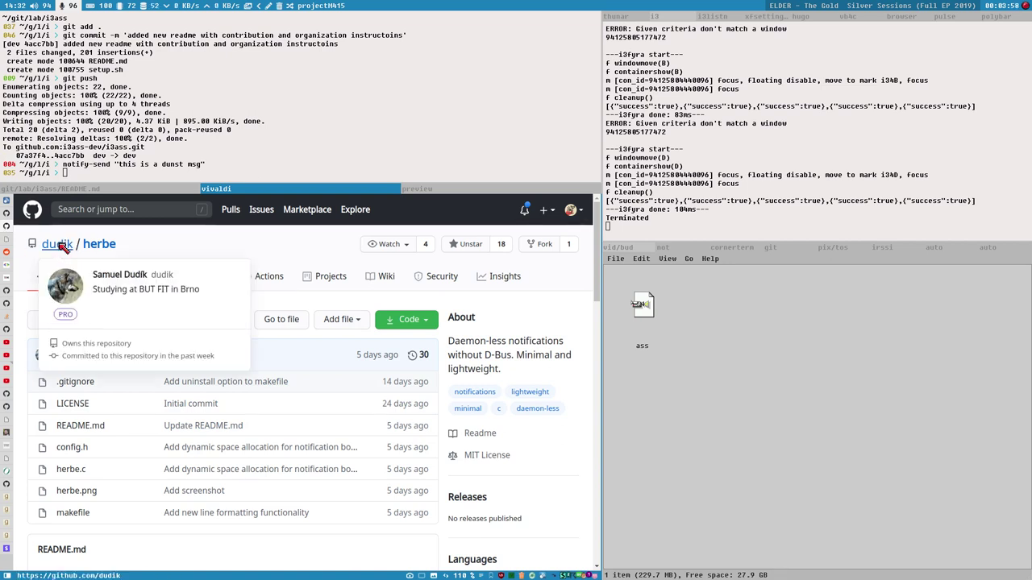
{"action": "left_click", "coordinate": [62, 247]}
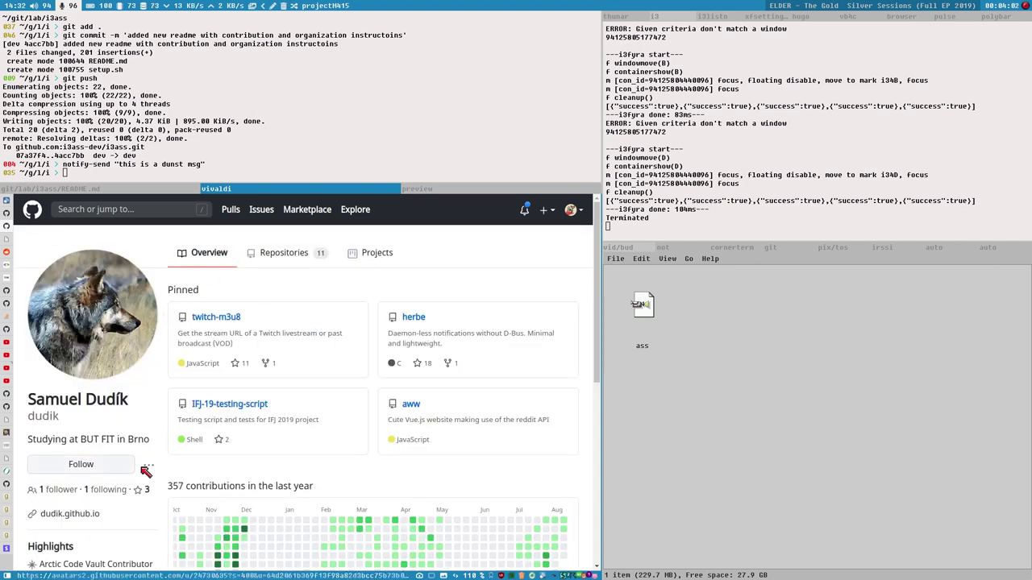
{"action": "scroll", "coordinate": [121, 479], "scroll_direction": "down", "scroll_amount": 1}
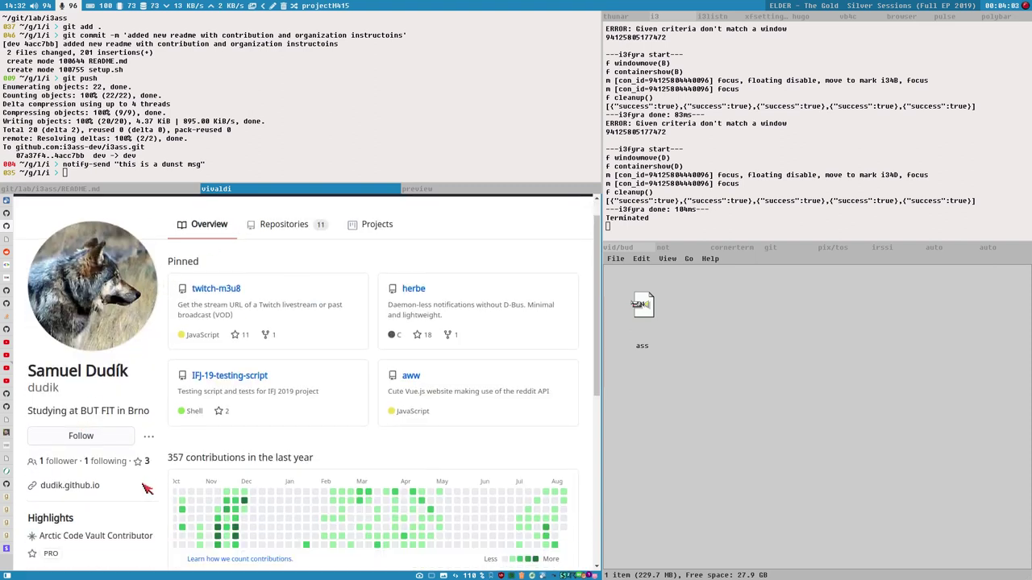
{"action": "left_click", "coordinate": [72, 487]}
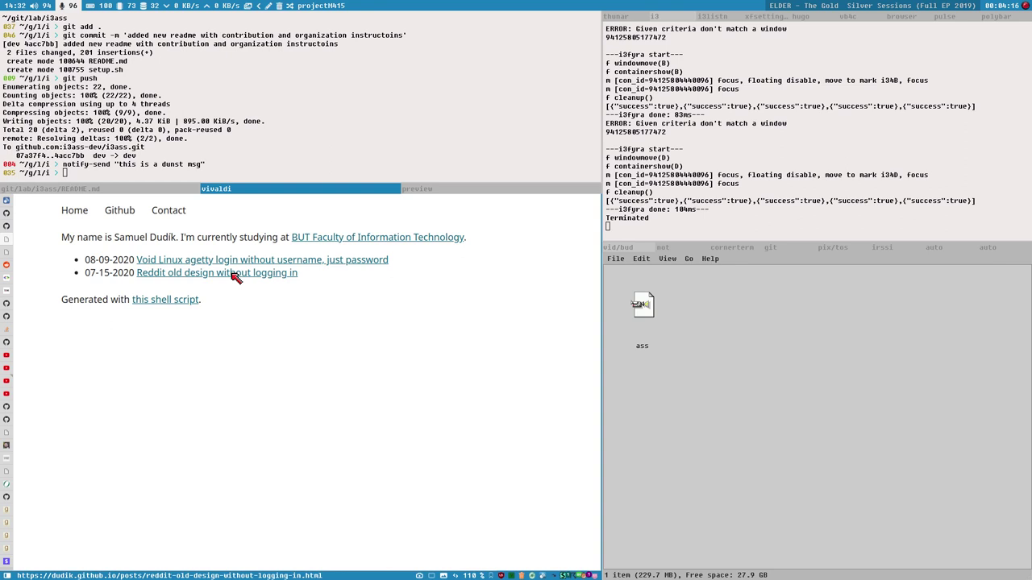
Open the blog post "Reddit old design without logging in" and highlight its title, especially the words "logging in"
{"action": "left_click", "coordinate": [234, 274]}
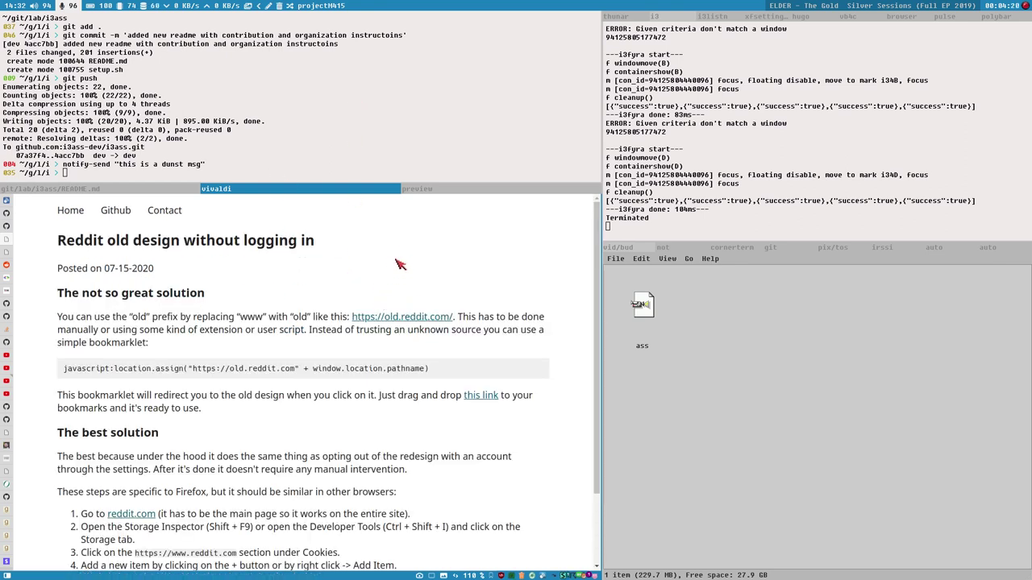
{"action": "left_click_drag", "start_coordinate": [57, 240], "coordinate": [332, 247]}
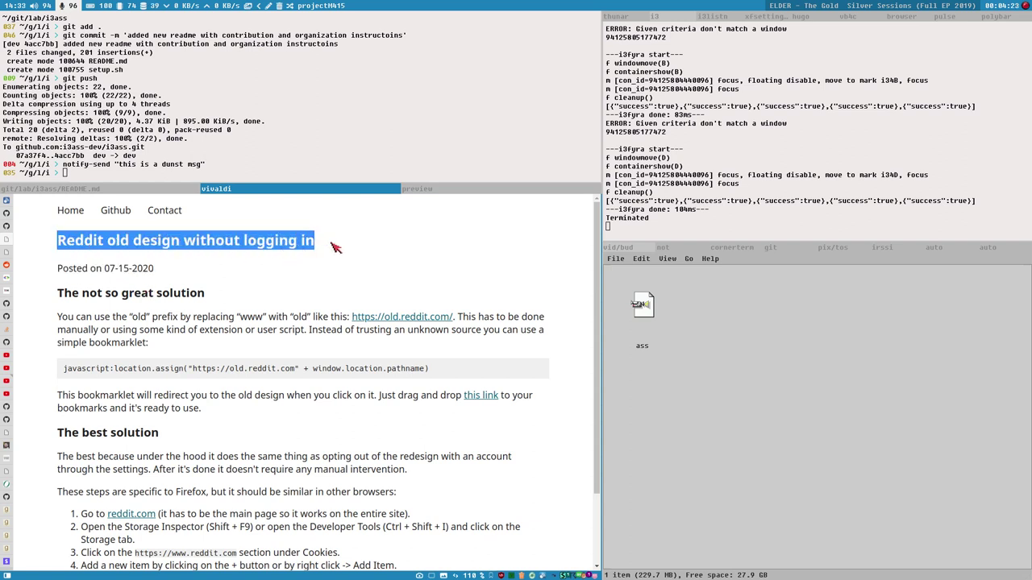
{"action": "left_click", "coordinate": [270, 250]}
{"action": "left_click_drag", "start_coordinate": [242, 249], "coordinate": [352, 249]}
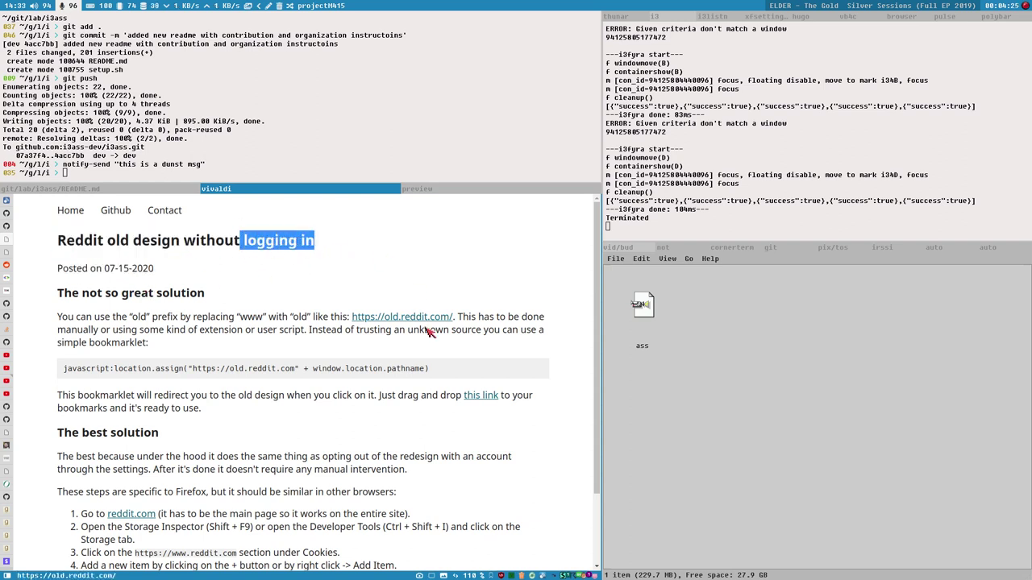
{"action": "left_click", "coordinate": [6, 266]}
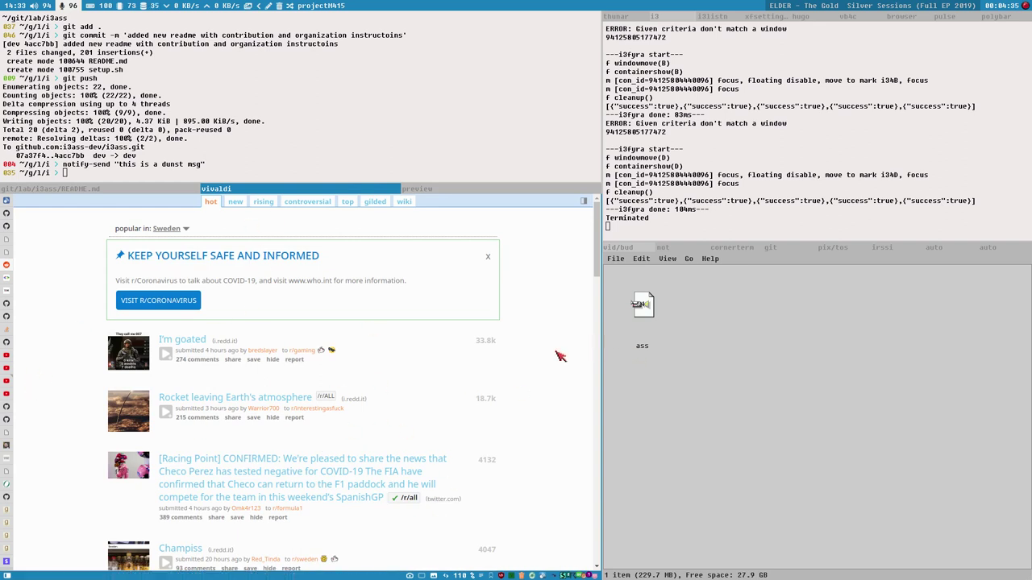
{"action": "key", "text": "g"}
{"action": "key", "text": "o"}
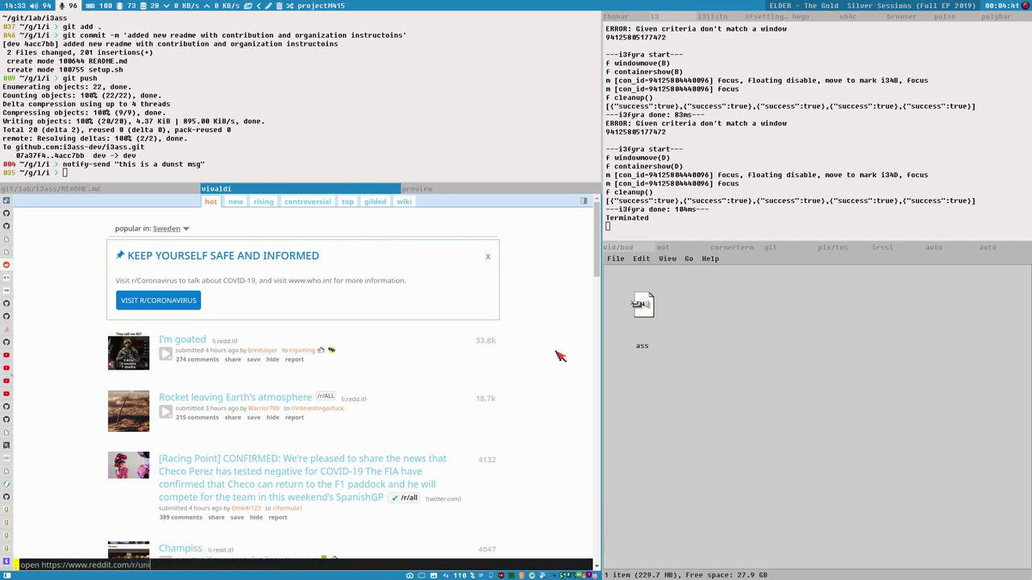
{"action": "key", "text": "Return"}
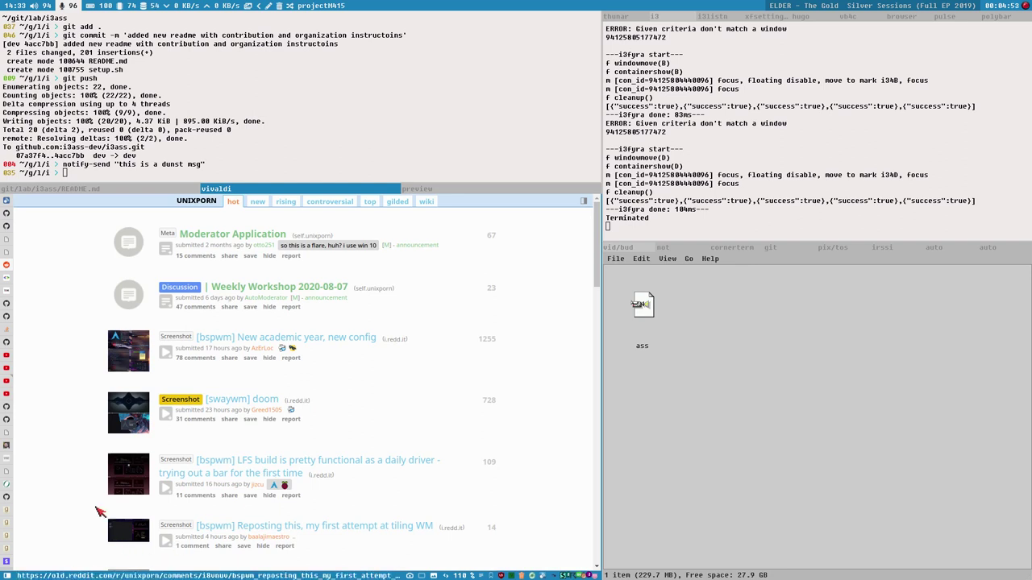
{"action": "key", "text": "shift+o"}
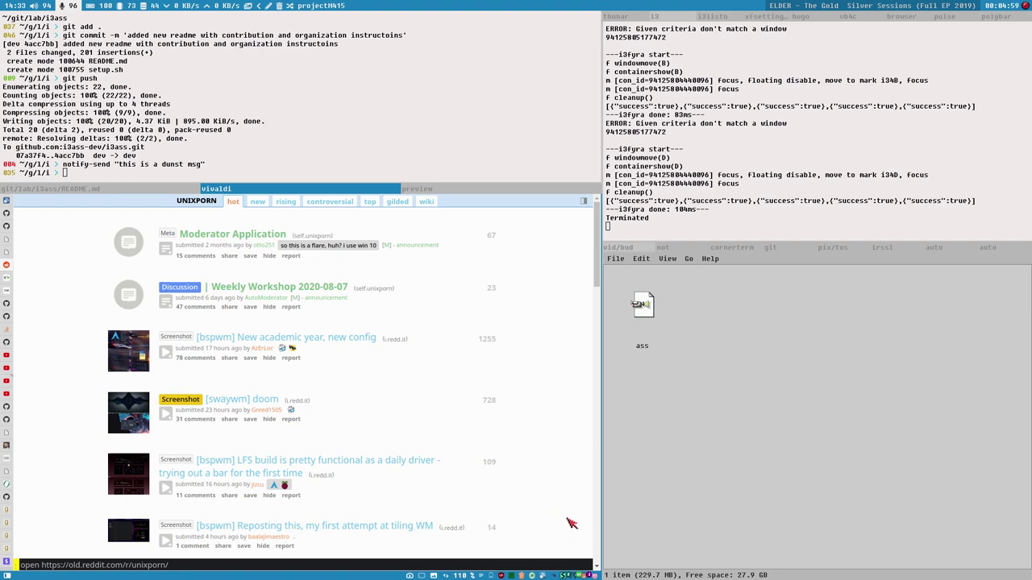
{"action": "key", "text": "Escape"}
Open the Redirector extension's redirect list and inspect the example of the "new reddit -> old.reddit" rule
{"action": "left_click", "coordinate": [571, 575]}
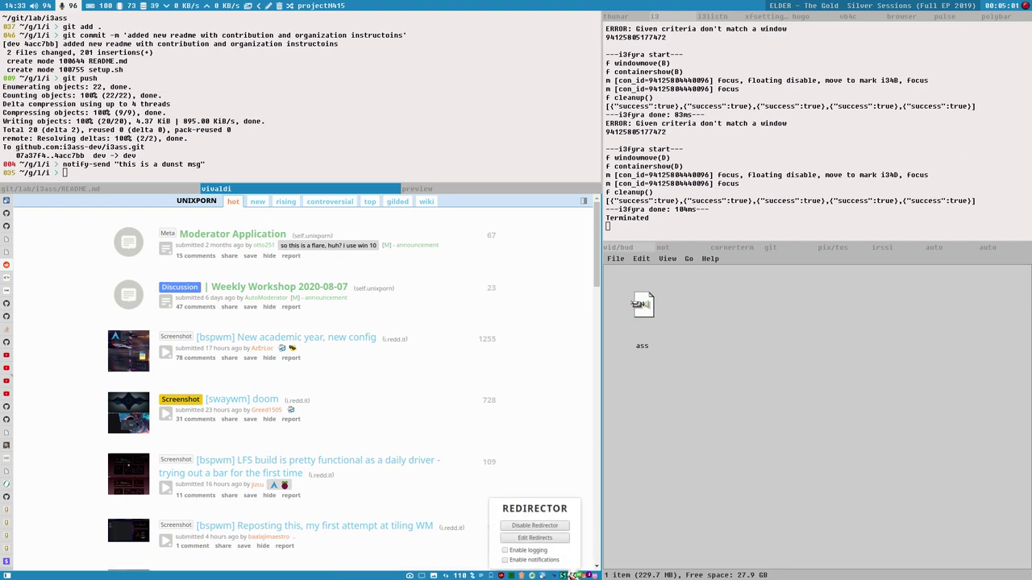
{"action": "left_click", "coordinate": [536, 537]}
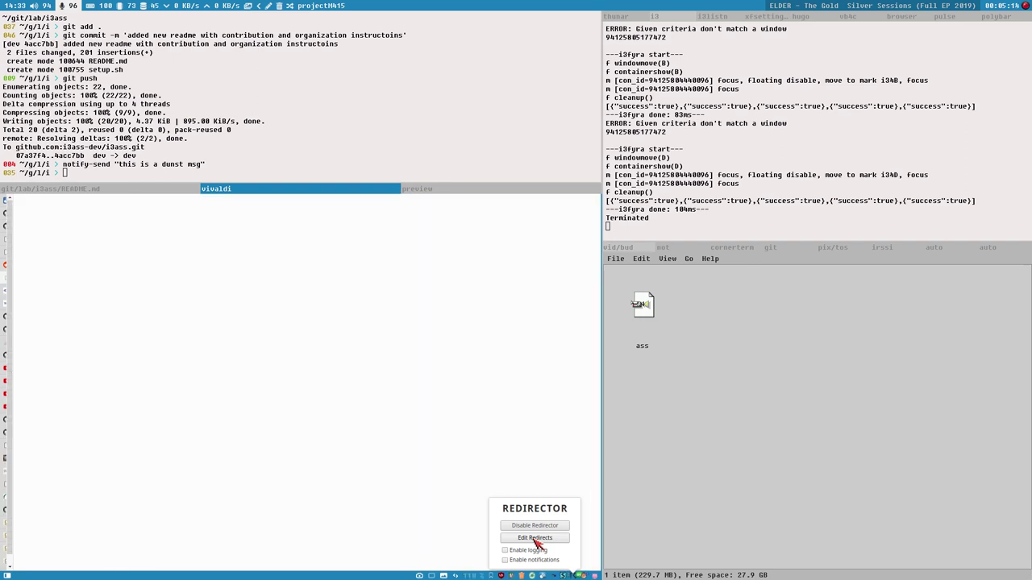
{"action": "scroll", "coordinate": [255, 359], "scroll_direction": "down", "scroll_amount": 3}
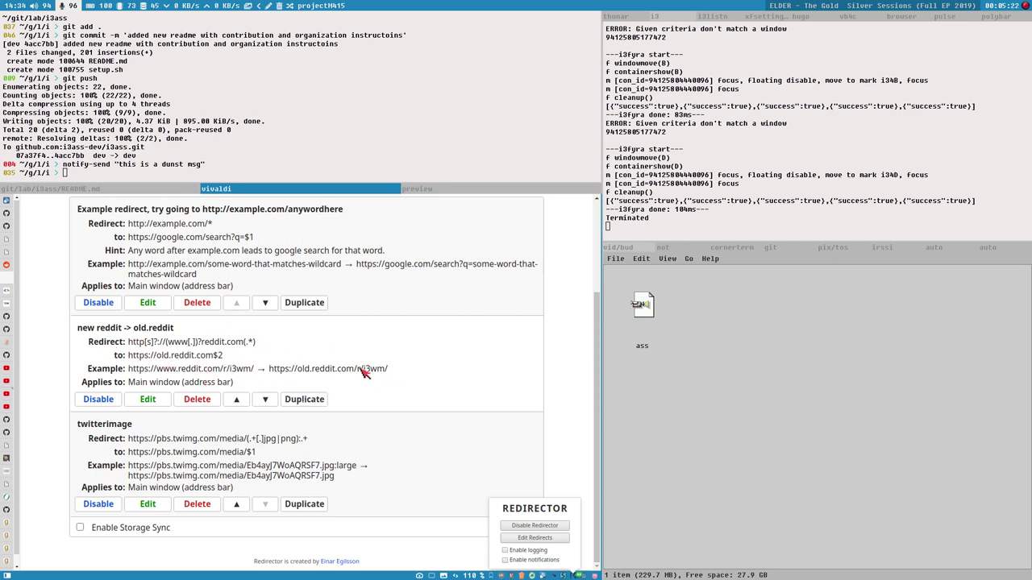
{"action": "left_click_drag", "start_coordinate": [161, 370], "coordinate": [397, 371]}
{"action": "left_click", "coordinate": [277, 371]}
{"action": "left_click", "coordinate": [386, 368]}
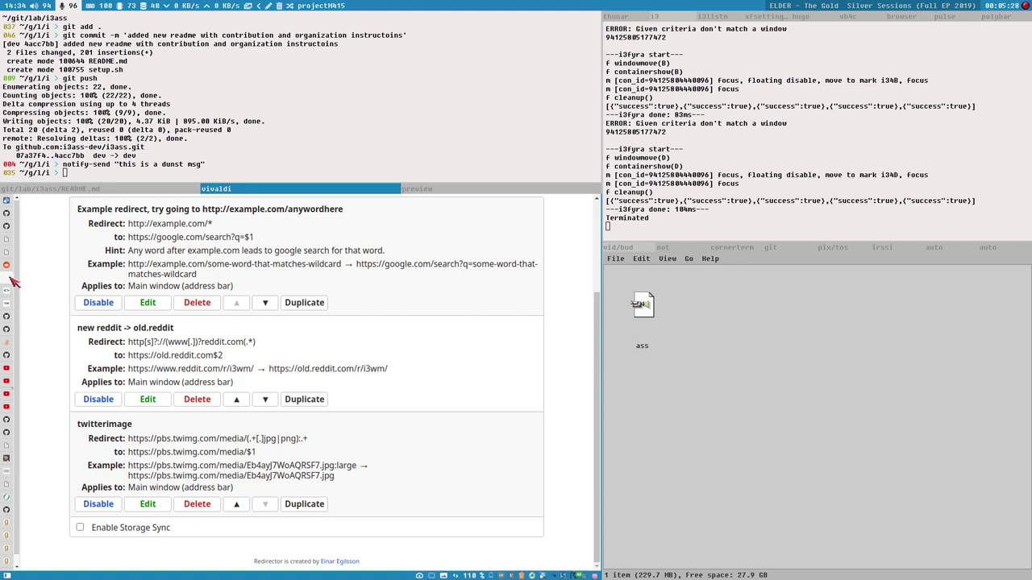
Return to the old Reddit design blog post, glancing at its author's GitHub profile, and clear the title's highlight
{"action": "left_click", "coordinate": [6, 247]}
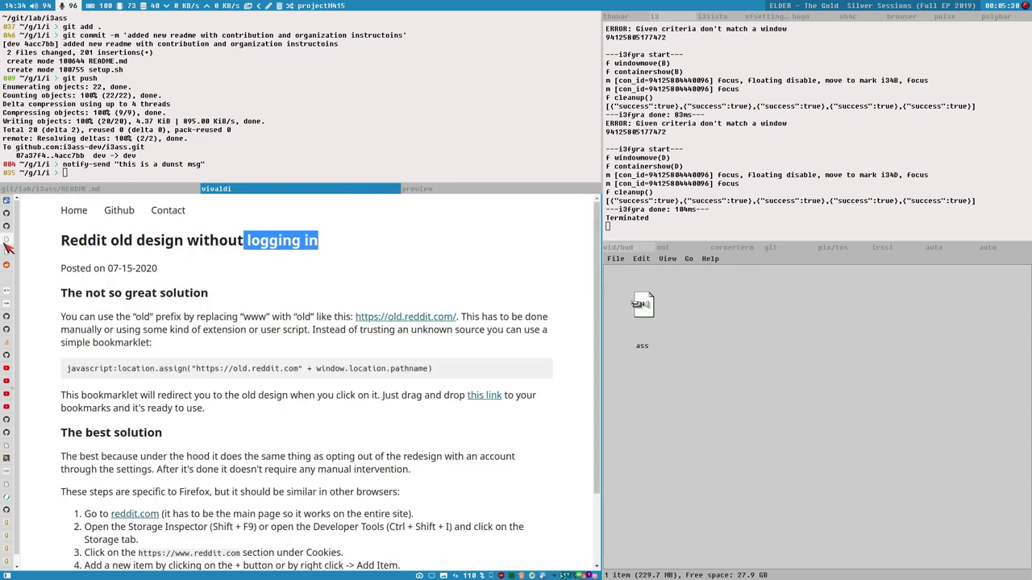
{"action": "left_click", "coordinate": [7, 227]}
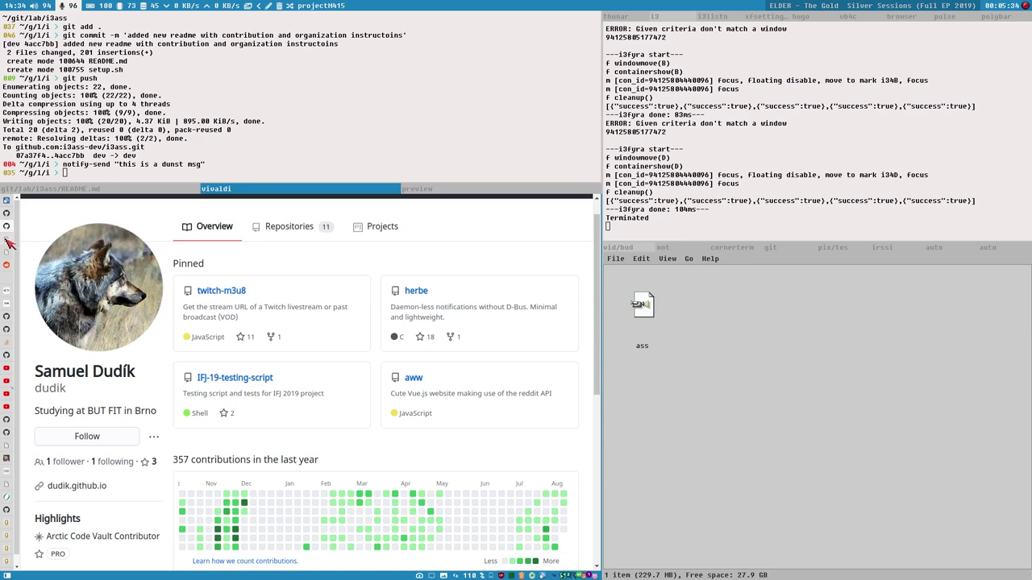
{"action": "left_click", "coordinate": [6, 240]}
{"action": "left_click", "coordinate": [334, 294]}
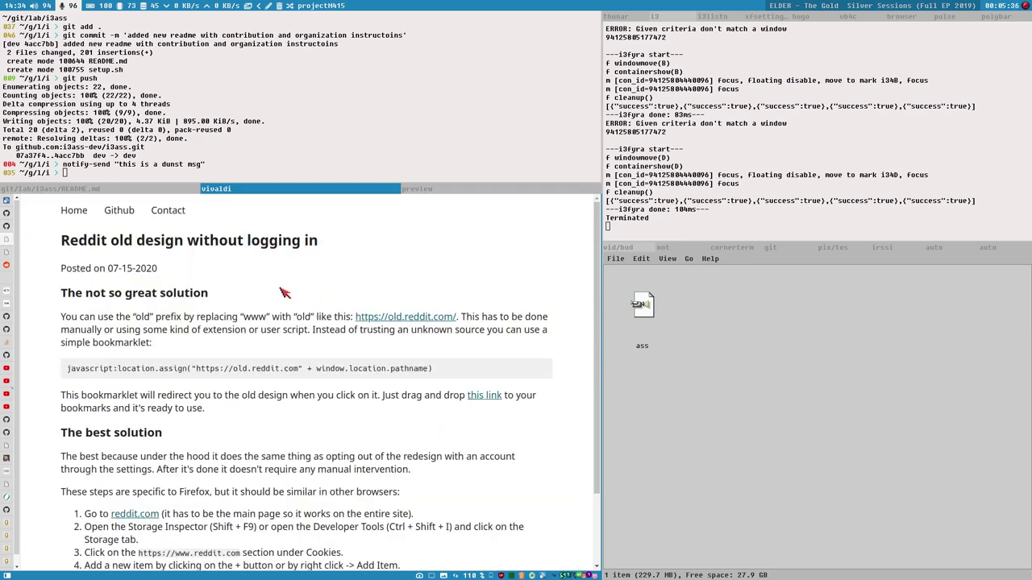
Read the blog post's bookmarklet solution and its cookie-based "The best solution" steps, highlighting "logging in" in the title
{"action": "scroll", "coordinate": [286, 294], "scroll_direction": "down", "scroll_amount": 3}
{"action": "scroll", "coordinate": [285, 293], "scroll_direction": "up", "scroll_amount": 3}
{"action": "scroll", "coordinate": [242, 346], "scroll_direction": "down", "scroll_amount": 3}
{"action": "scroll", "coordinate": [246, 346], "scroll_direction": "up", "scroll_amount": 3}
{"action": "scroll", "coordinate": [252, 349], "scroll_direction": "down", "scroll_amount": 3}
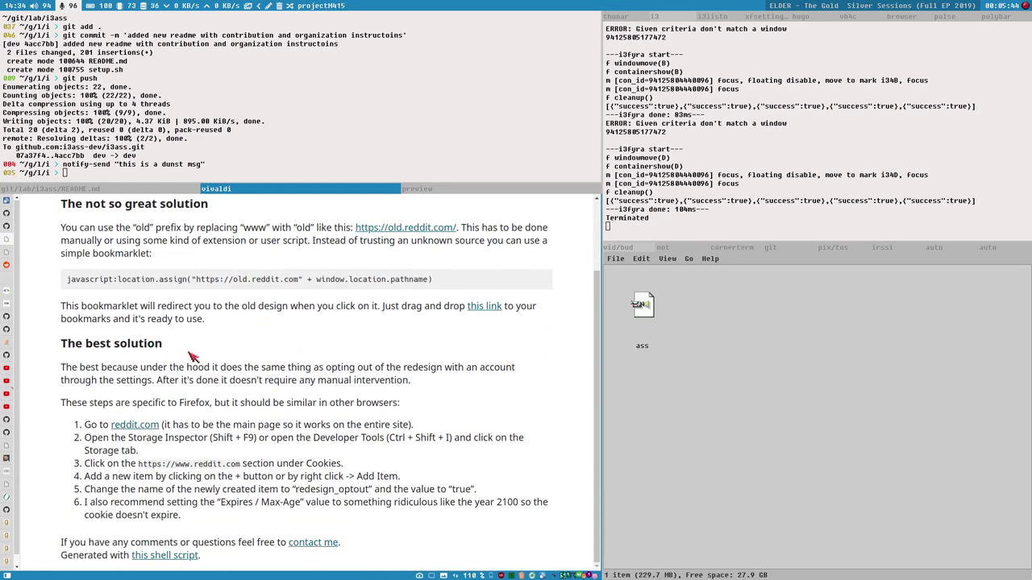
{"action": "scroll", "coordinate": [305, 384], "scroll_direction": "up", "scroll_amount": 3}
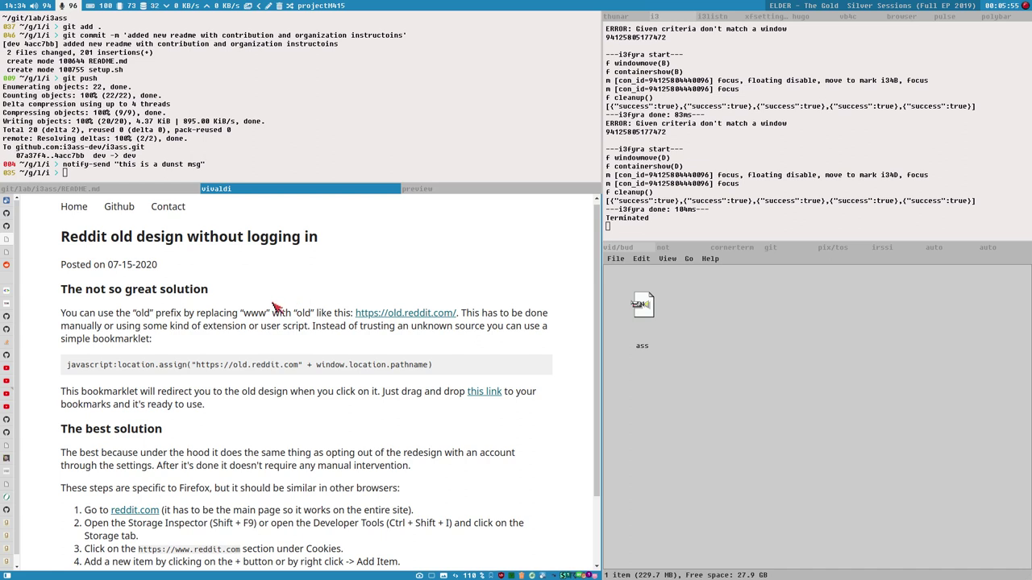
{"action": "scroll", "coordinate": [329, 403], "scroll_direction": "down", "scroll_amount": 1}
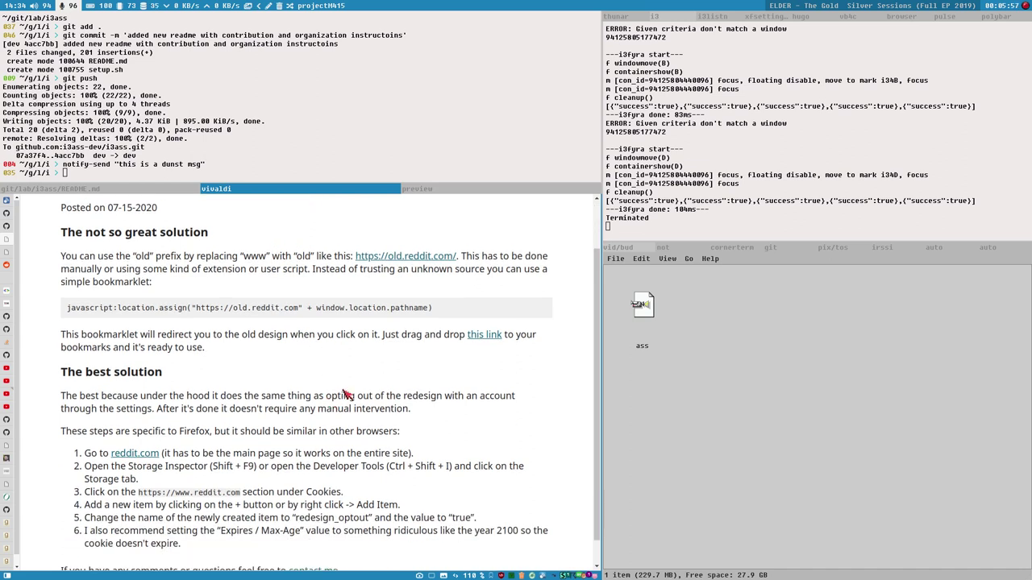
{"action": "scroll", "coordinate": [347, 392], "scroll_direction": "down", "scroll_amount": 1}
{"action": "scroll", "coordinate": [235, 374], "scroll_direction": "up", "scroll_amount": 2}
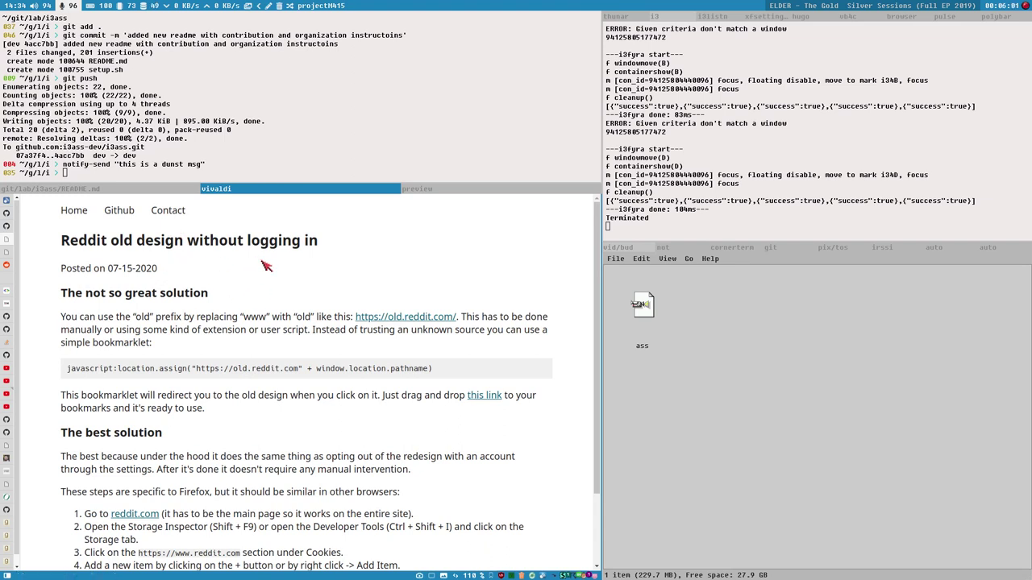
{"action": "left_click_drag", "start_coordinate": [253, 250], "coordinate": [337, 251]}
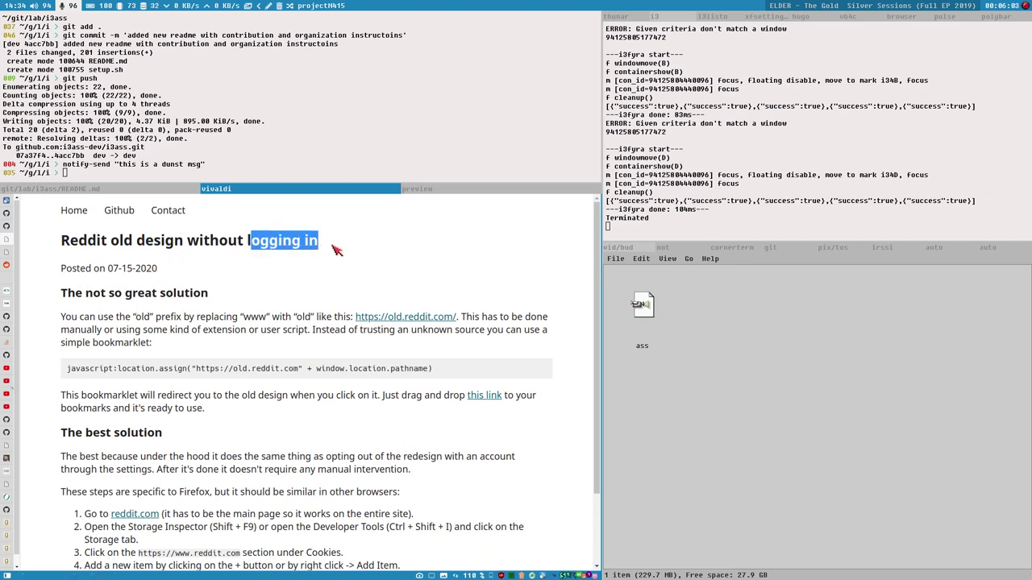
{"action": "left_click", "coordinate": [295, 257]}
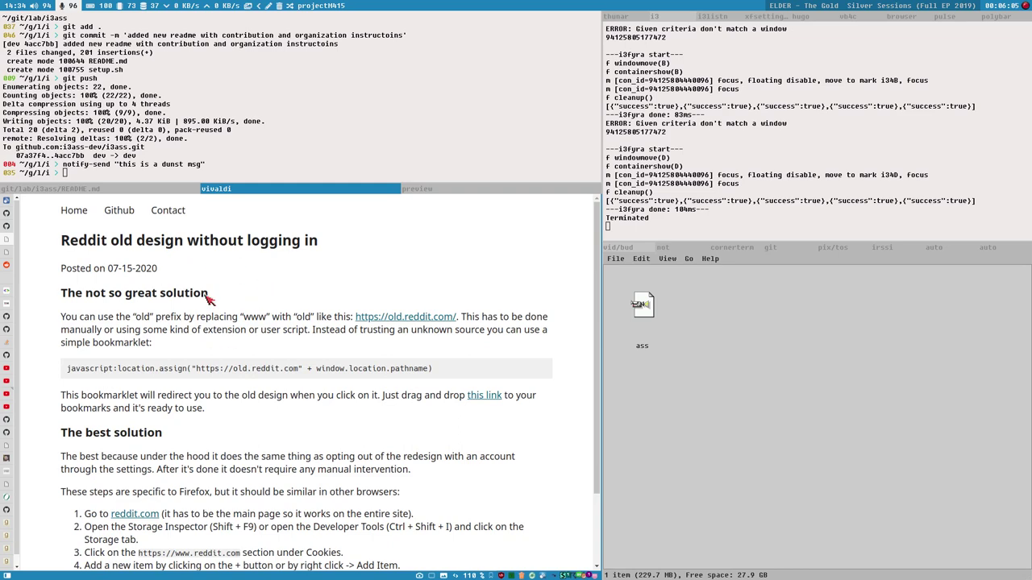
{"action": "scroll", "coordinate": [323, 314], "scroll_direction": "down", "scroll_amount": 1}
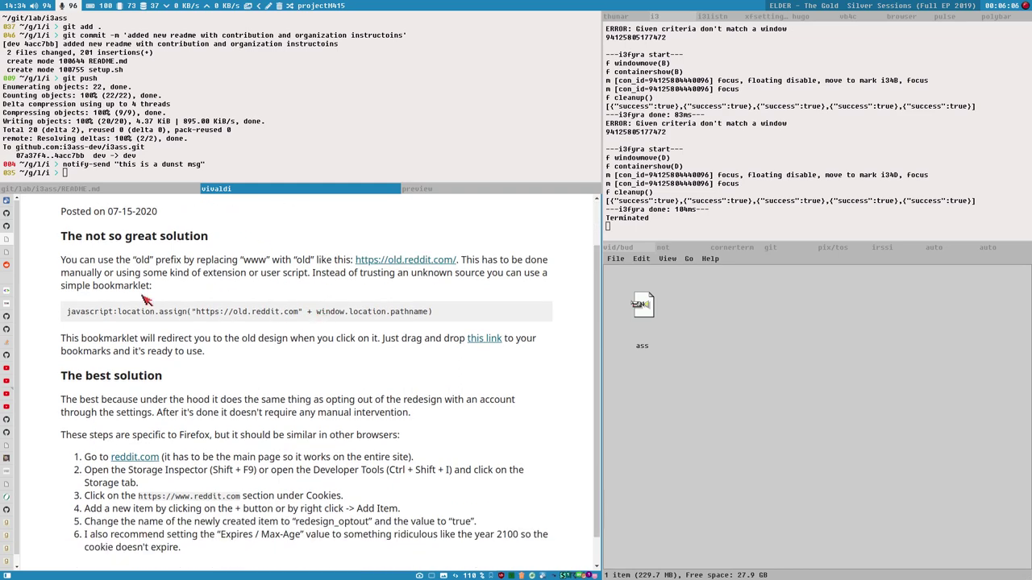
In the Reddit tab, turn off the old-Reddit redirect and load reddit.com/r/unixporn
{"action": "left_click", "coordinate": [7, 265]}
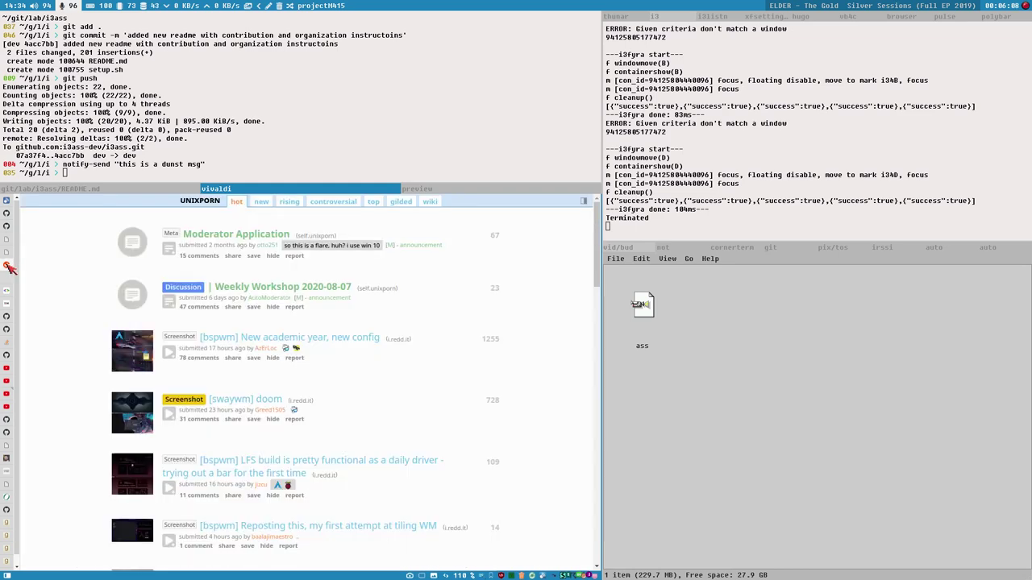
{"action": "left_click", "coordinate": [577, 574]}
{"action": "left_click", "coordinate": [532, 441]}
{"action": "type", "text": "open redd"}
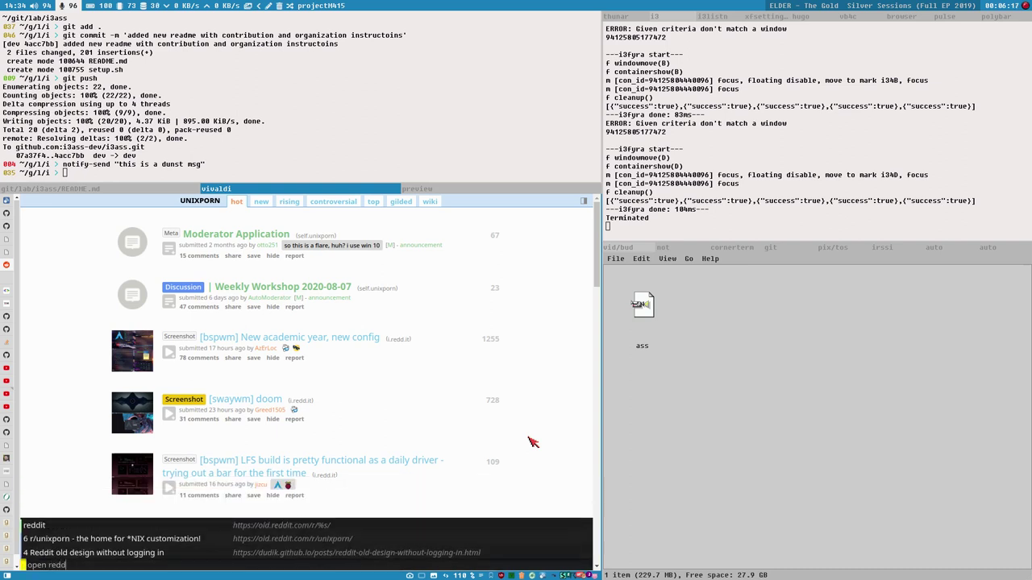
{"action": "type", "text": "it.com/r/unixporn"}
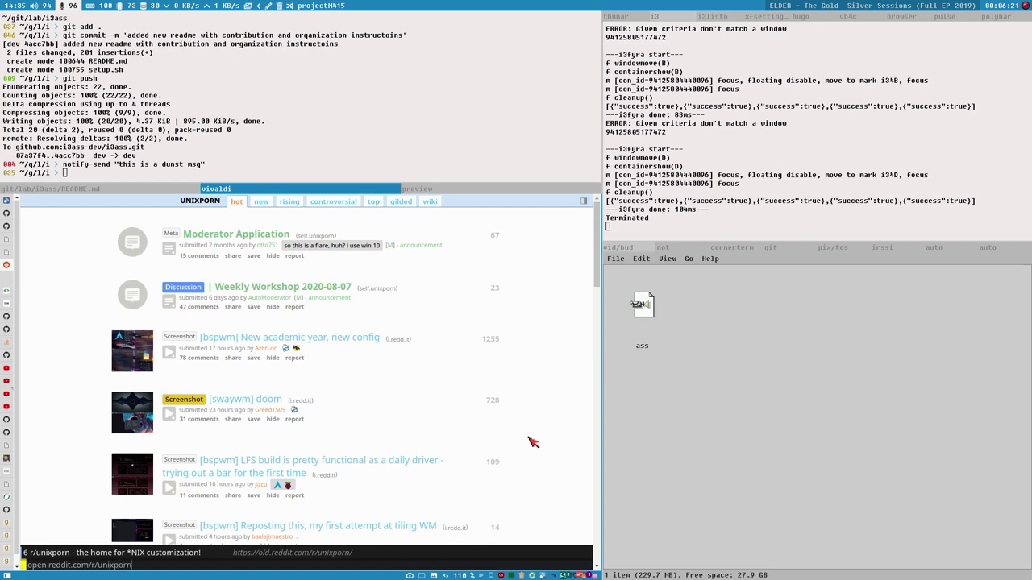
{"action": "key", "text": "Return"}
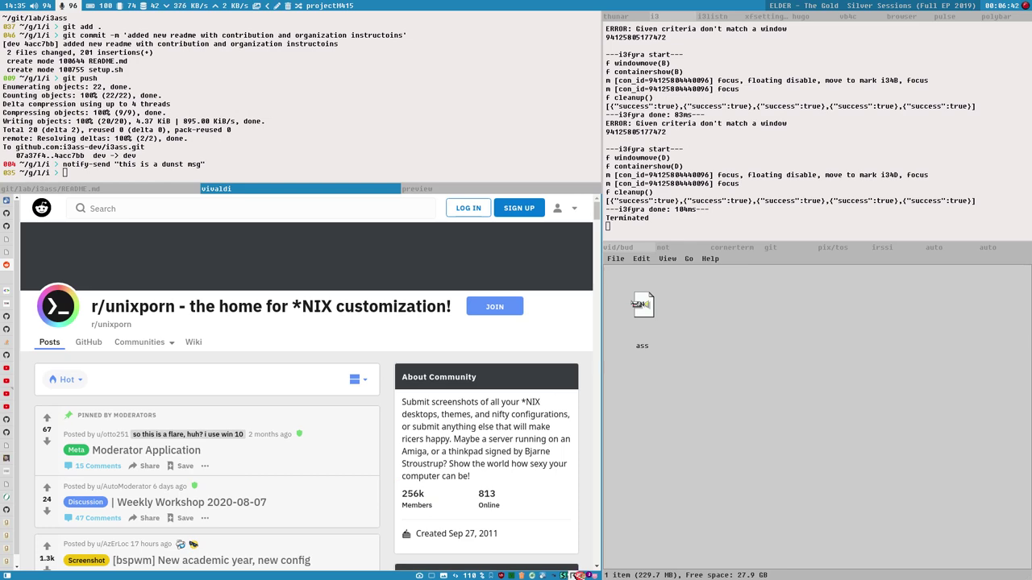
{"action": "left_click", "coordinate": [579, 576]}
{"action": "left_click", "coordinate": [579, 575]}
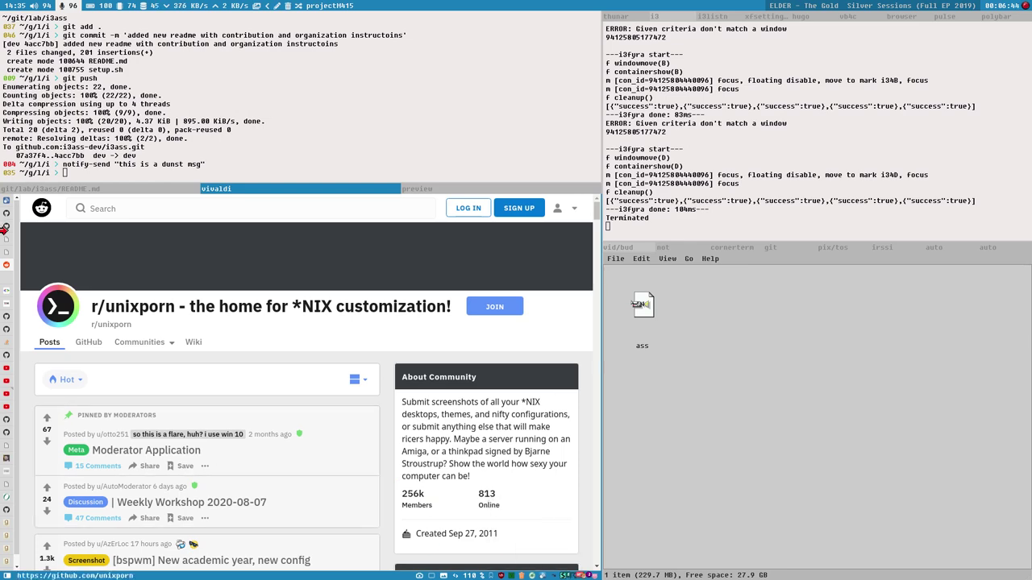
{"action": "left_click", "coordinate": [5, 253]}
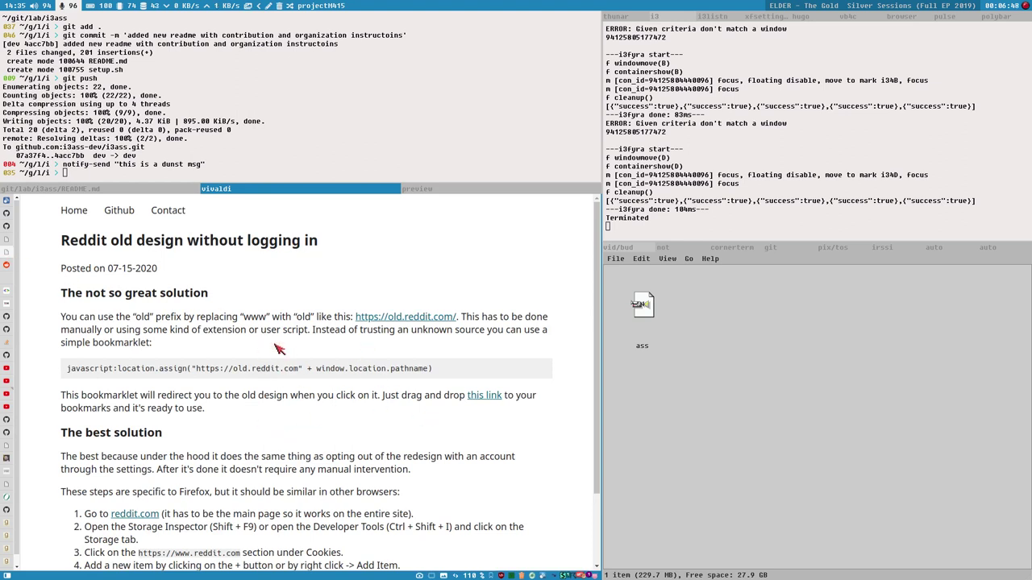
{"action": "scroll", "coordinate": [282, 359], "scroll_direction": "down", "scroll_amount": 2}
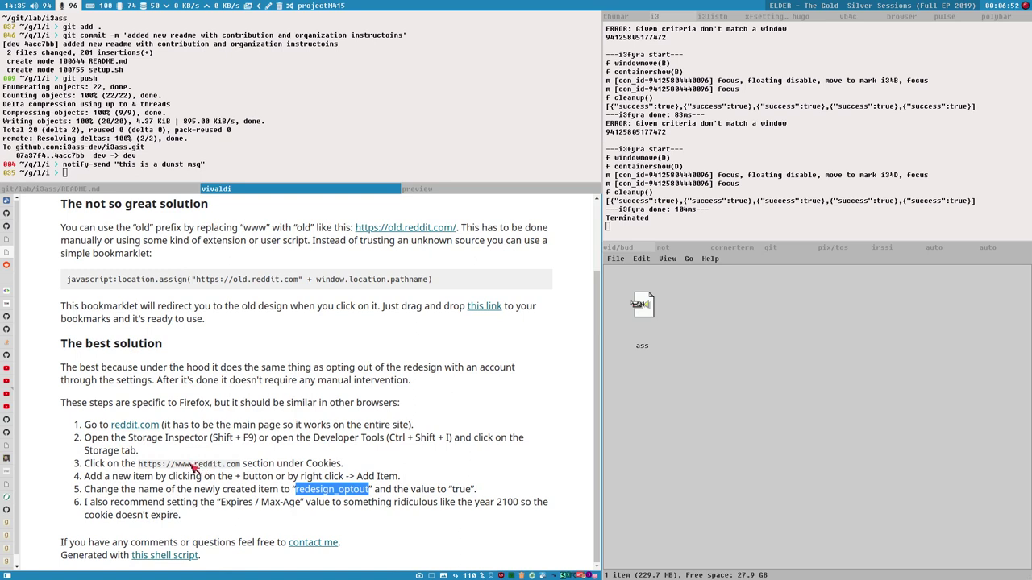
{"action": "left_click_drag", "start_coordinate": [138, 465], "coordinate": [244, 469]}
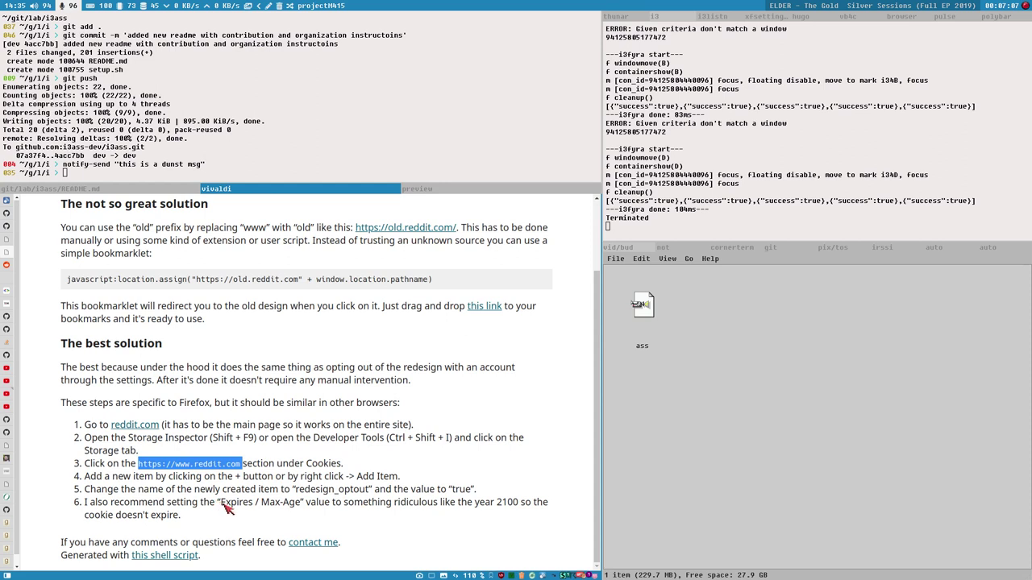
{"action": "left_click_drag", "start_coordinate": [219, 505], "coordinate": [304, 506]}
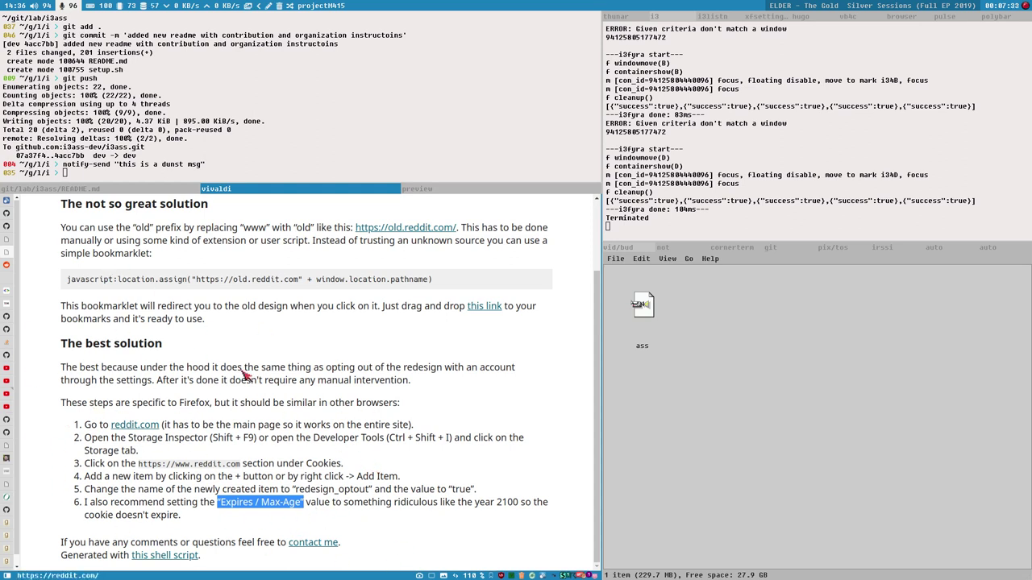
{"action": "scroll", "coordinate": [244, 411], "scroll_direction": "up", "scroll_amount": 2}
{"action": "scroll", "coordinate": [244, 411], "scroll_direction": "down", "scroll_amount": 2}
{"action": "scroll", "coordinate": [244, 411], "scroll_direction": "up", "scroll_amount": 1}
{"action": "scroll", "coordinate": [244, 411], "scroll_direction": "down", "scroll_amount": 1}
{"action": "left_click", "coordinate": [6, 265]}
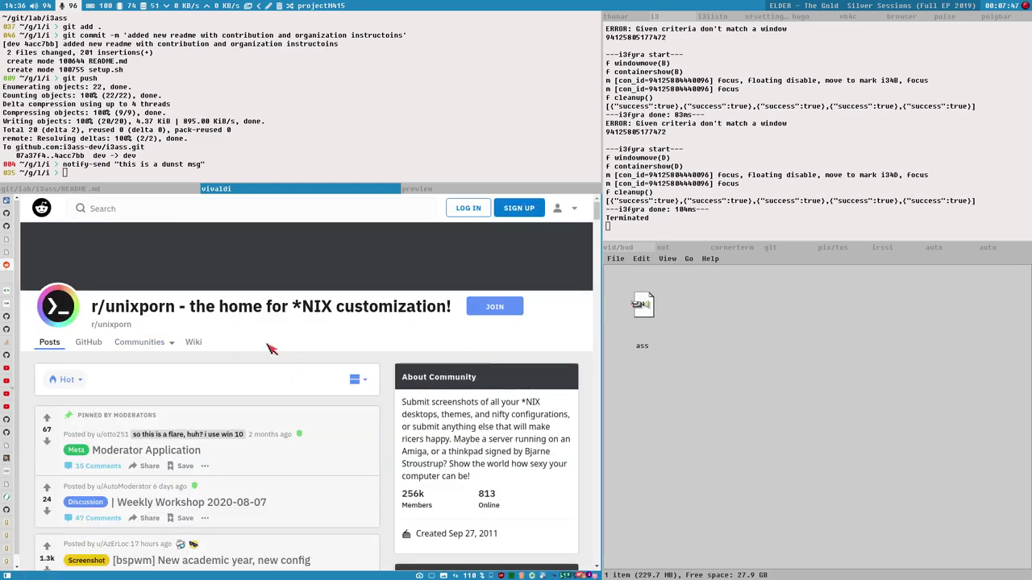
{"action": "key", "text": "g"}
{"action": "key", "text": "o"}
{"action": "key", "text": "ctrl+shift+Left"}
{"action": "key", "text": "BackSpace"}
{"action": "key", "text": "Return"}
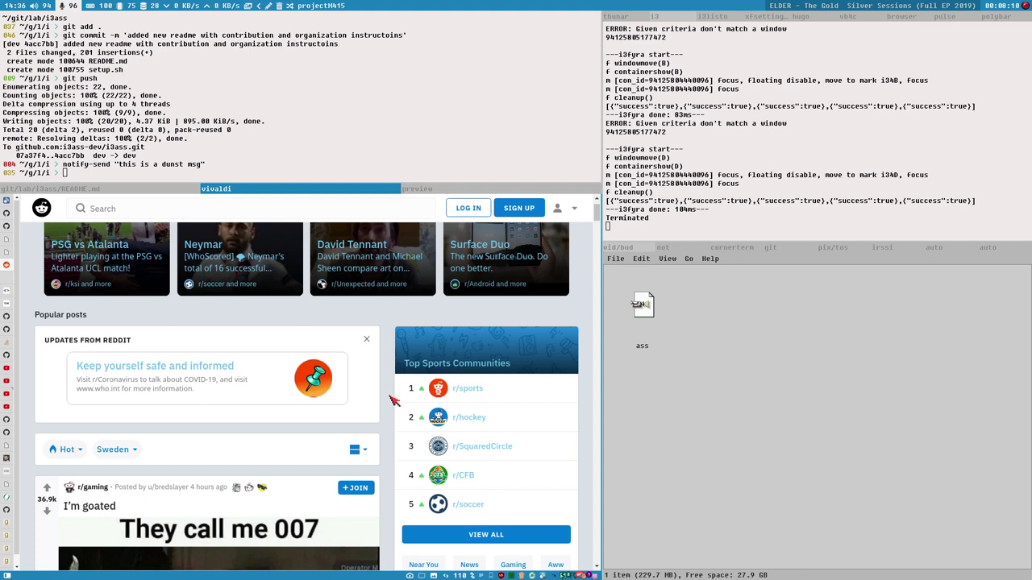
{"action": "key", "text": "super+shift+Right"}
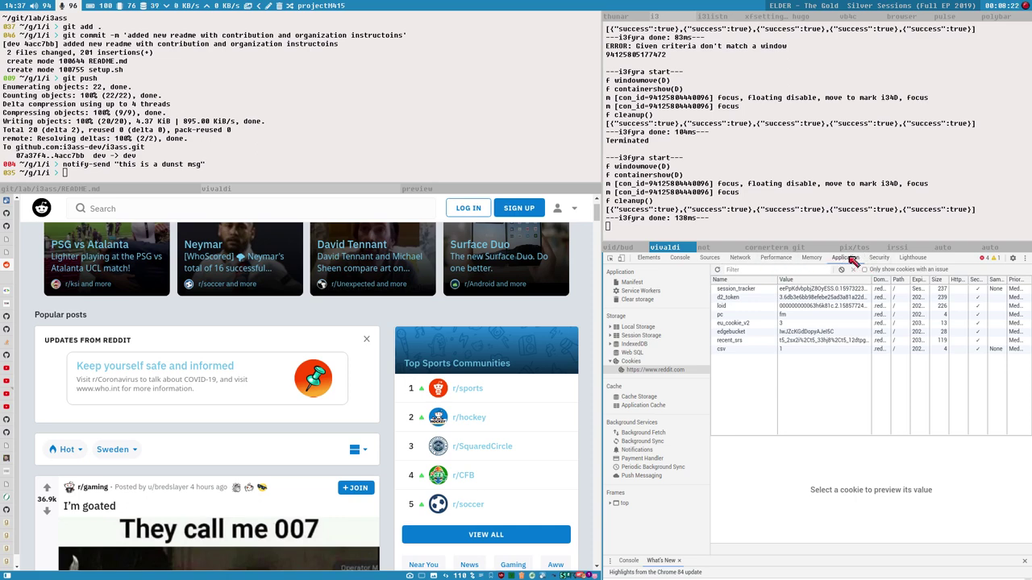
Return to the blog post, highlight the day in its posting date, and reread the cookie instructions down to the end
{"action": "left_click", "coordinate": [9, 255]}
{"action": "scroll", "coordinate": [179, 349], "scroll_direction": "up", "scroll_amount": 2}
{"action": "left_click_drag", "start_coordinate": [110, 272], "coordinate": [142, 274]}
{"action": "left_click", "coordinate": [126, 276]}
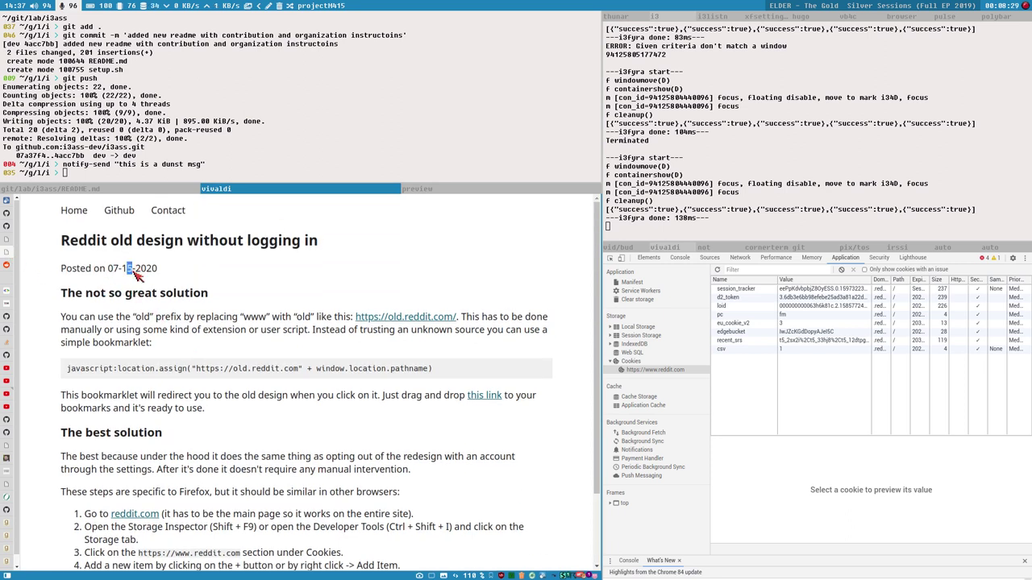
{"action": "left_click_drag", "start_coordinate": [137, 276], "coordinate": [122, 276]}
{"action": "scroll", "coordinate": [422, 380], "scroll_direction": "down", "scroll_amount": 3}
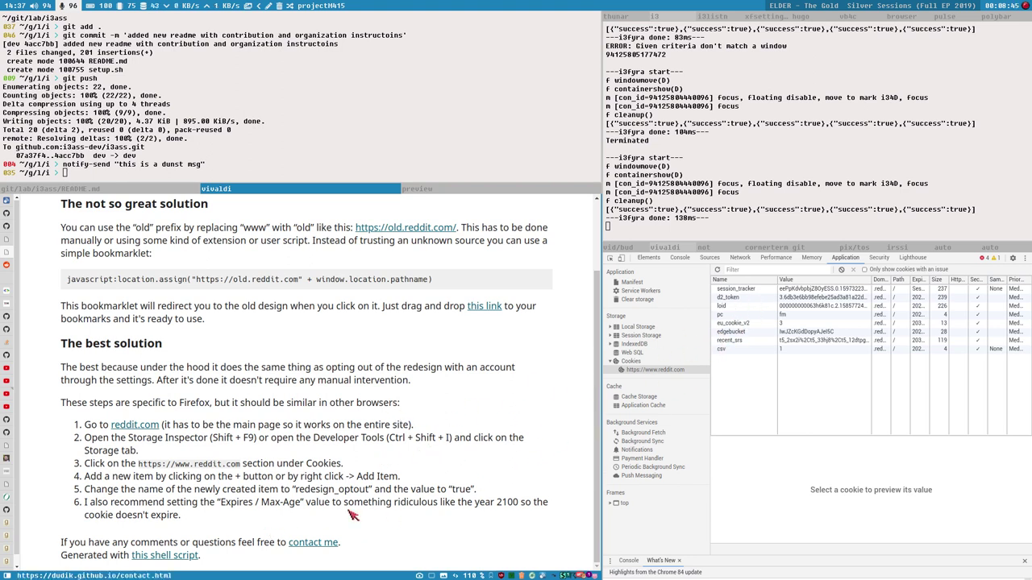
{"action": "scroll", "coordinate": [456, 524], "scroll_direction": "up", "scroll_amount": 2}
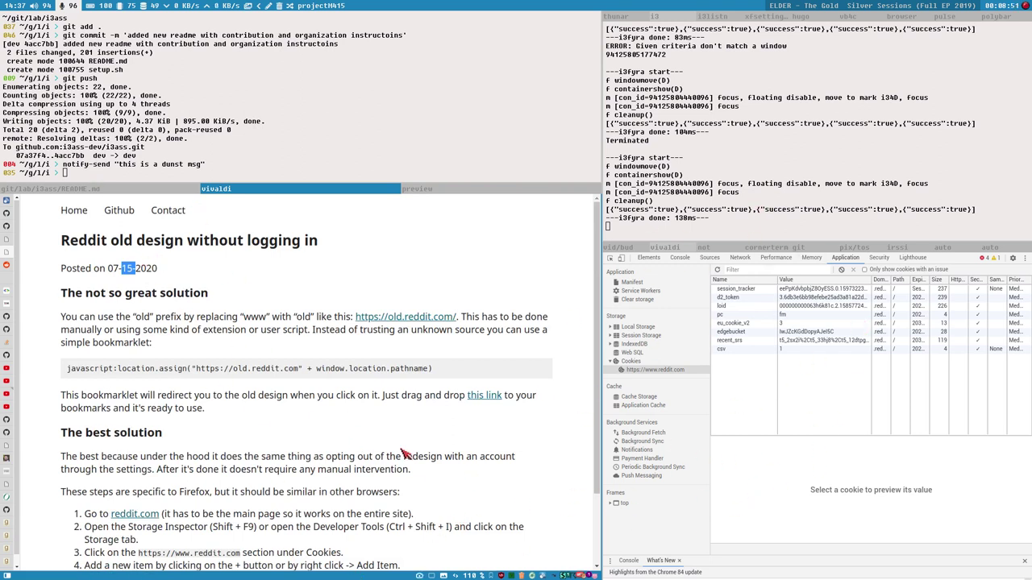
{"action": "scroll", "coordinate": [379, 427], "scroll_direction": "down", "scroll_amount": 2}
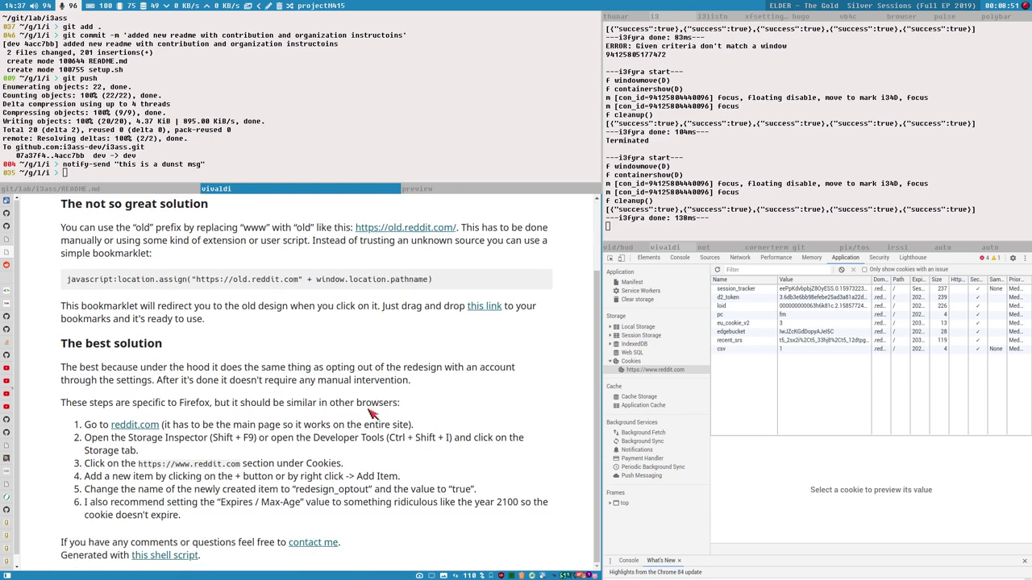
Show the Reddit page's developer tools at a narrower width with its Elements view, then restore the width and the cookie list
{"action": "left_click", "coordinate": [7, 266]}
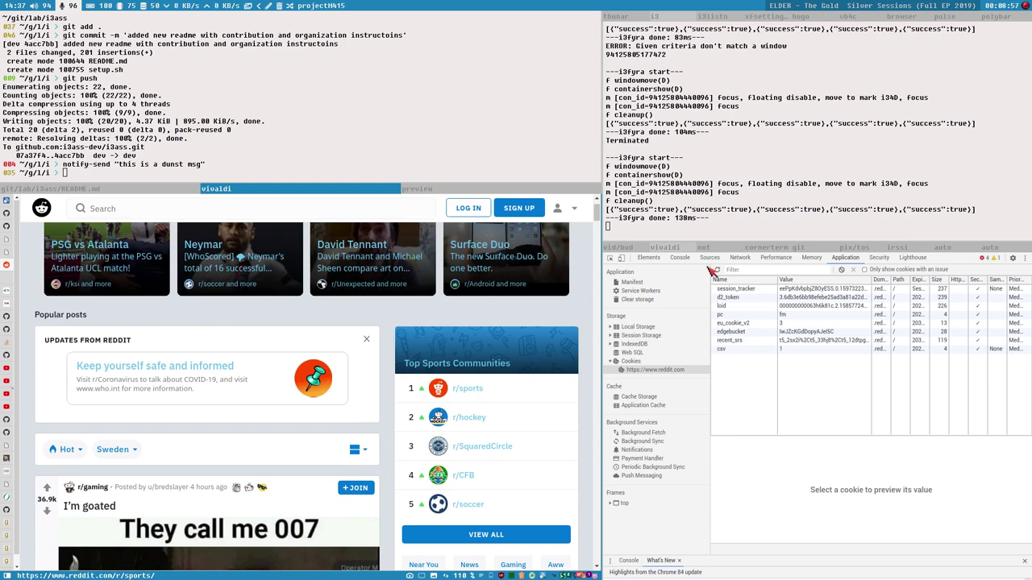
{"action": "left_click", "coordinate": [844, 262]}
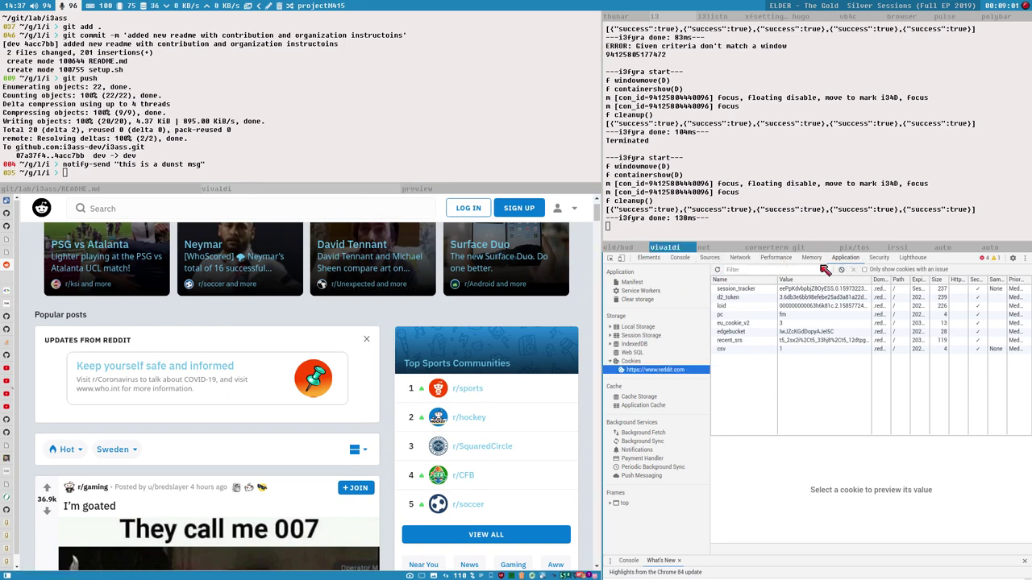
{"action": "left_click_drag", "start_coordinate": [603, 315], "coordinate": [858, 314]}
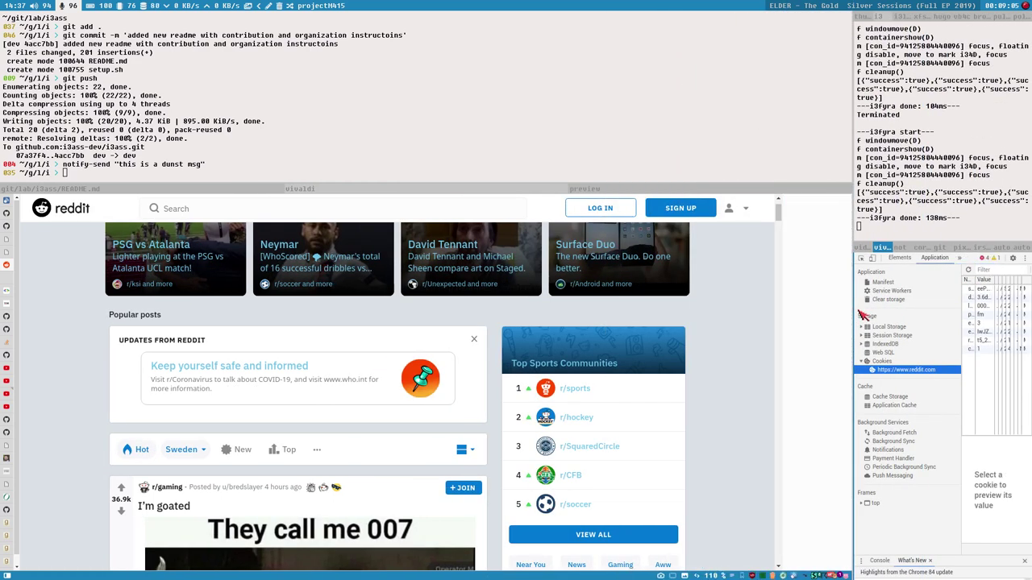
{"action": "left_click", "coordinate": [900, 258]}
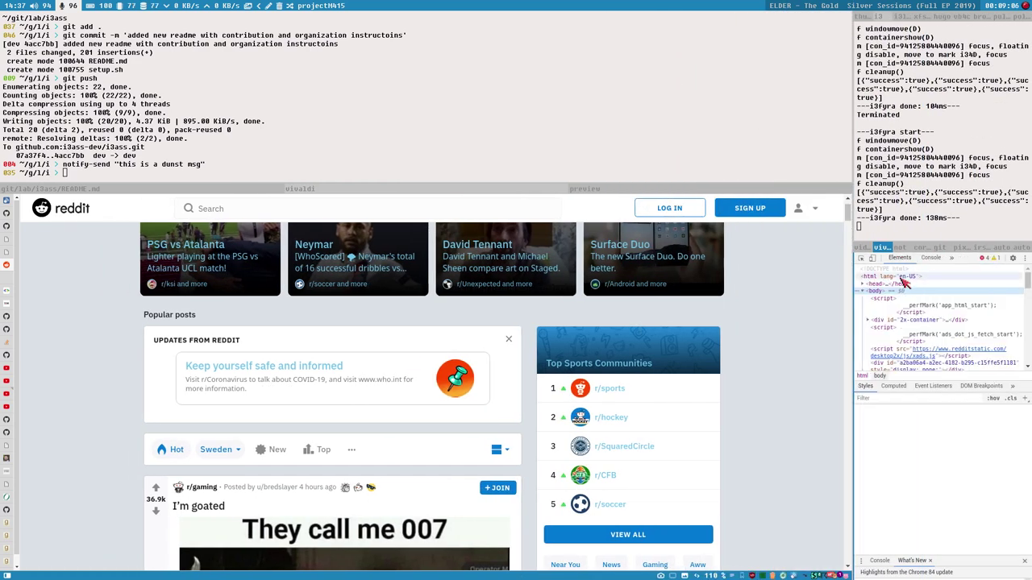
{"action": "left_click_drag", "start_coordinate": [855, 316], "coordinate": [609, 309]}
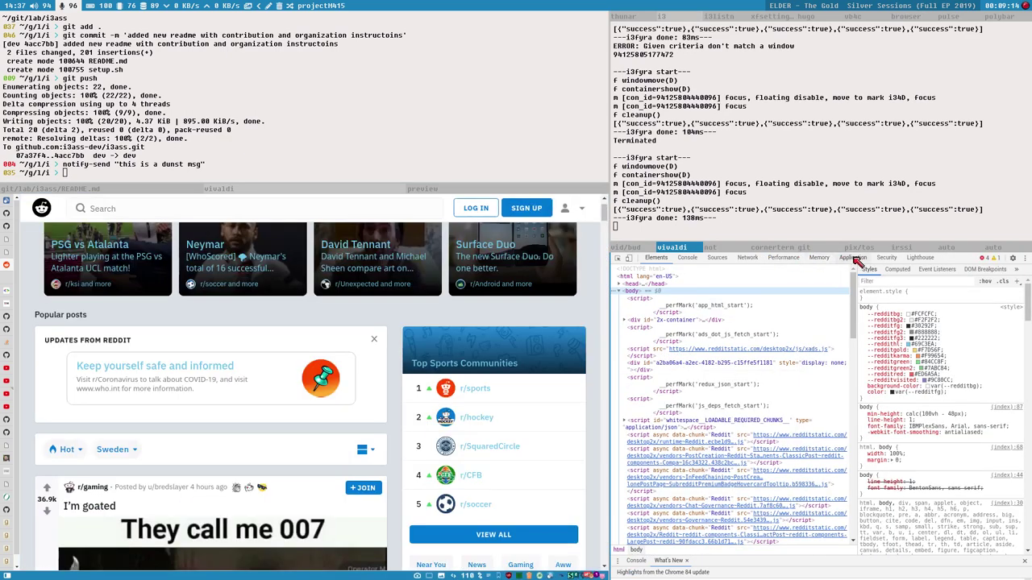
{"action": "left_click", "coordinate": [853, 258]}
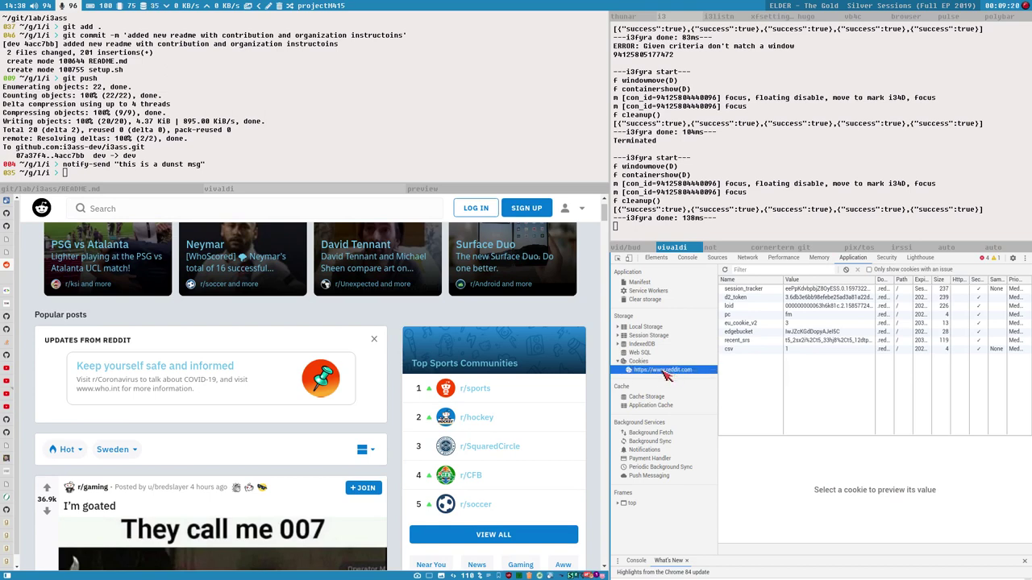
Show the blog post beside the cookie list and check which actions are offered for the edgebucket cookie
{"action": "left_click", "coordinate": [7, 254]}
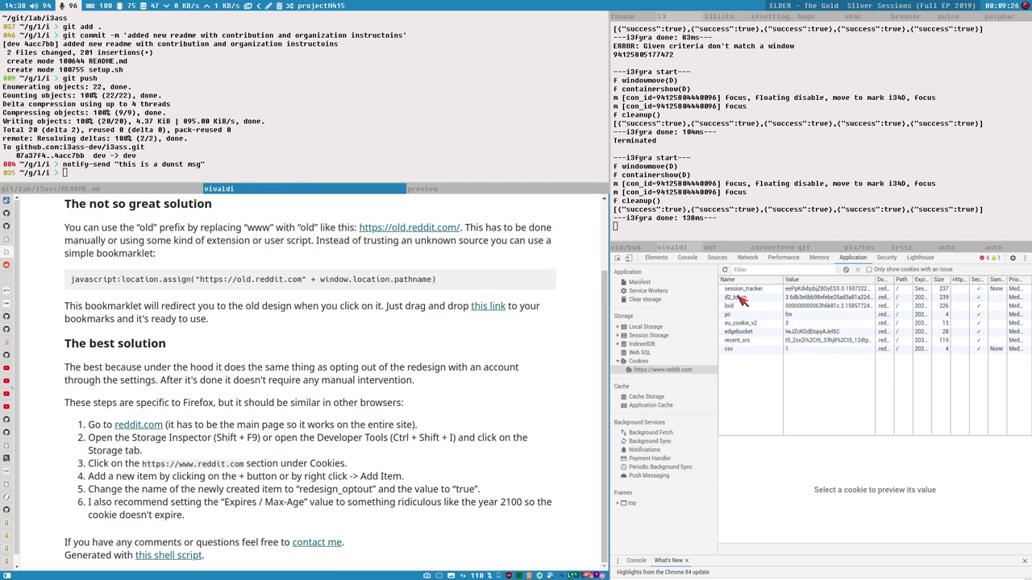
{"action": "left_click", "coordinate": [750, 331]}
{"action": "right_click", "coordinate": [750, 331]}
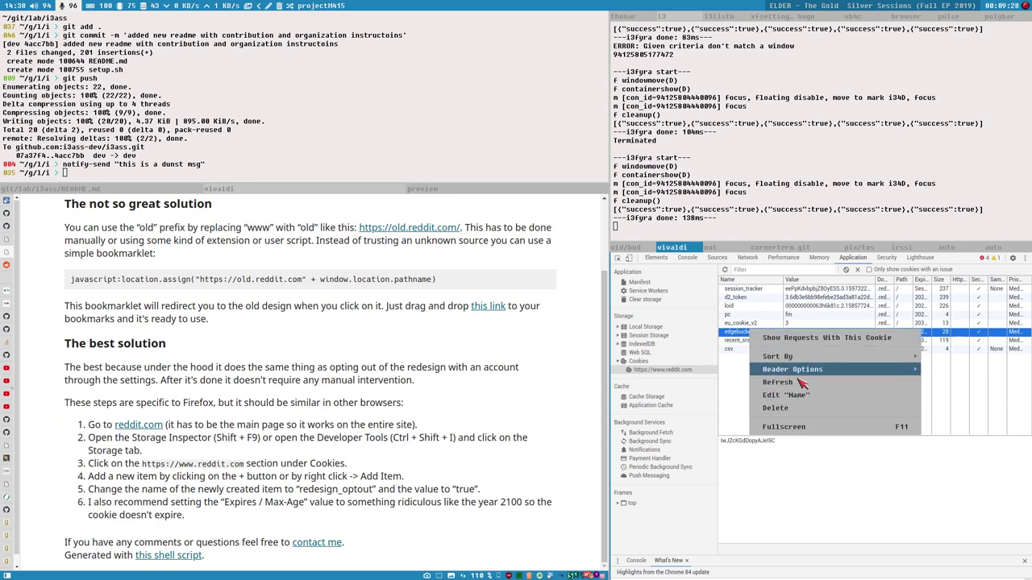
{"action": "left_click", "coordinate": [792, 311]}
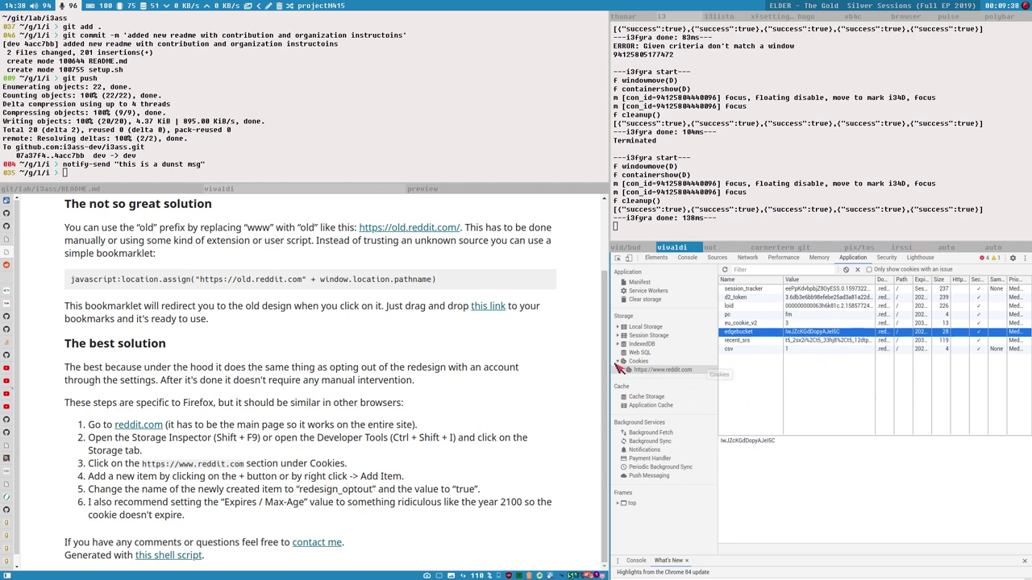
{"action": "left_click", "coordinate": [730, 358]}
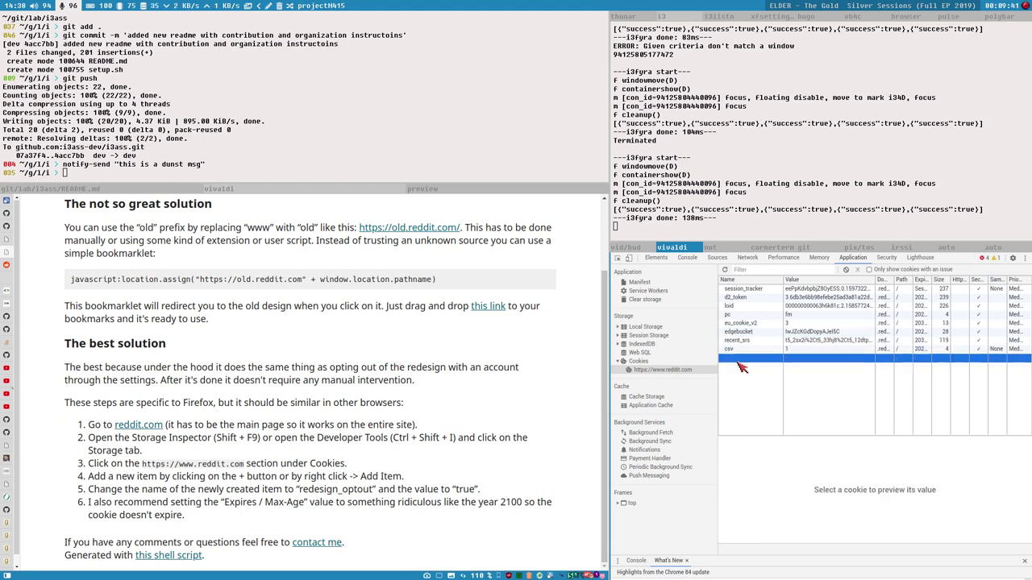
{"action": "double_click", "coordinate": [736, 360]}
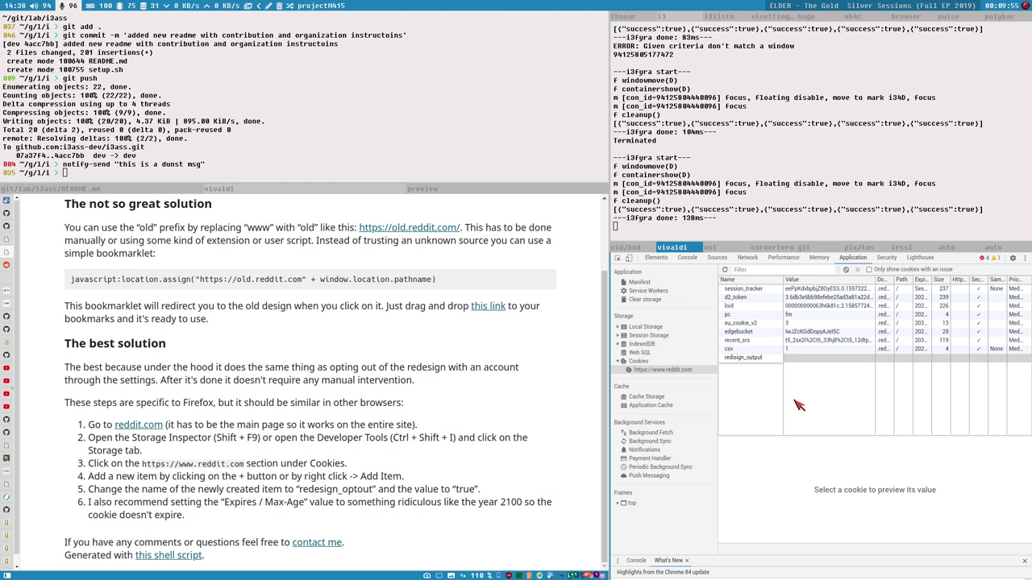
{"action": "key", "text": "Tab"}
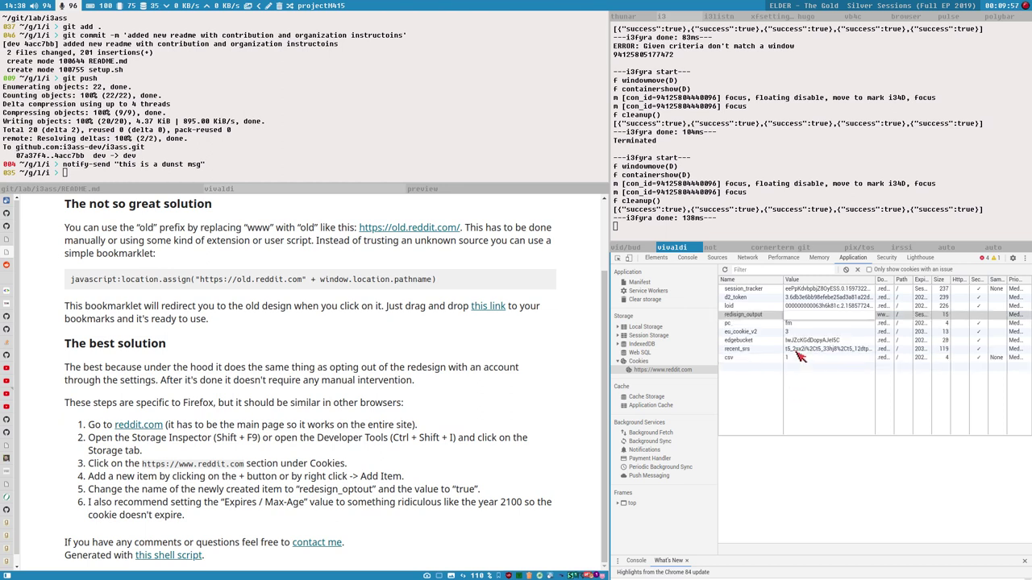
Correct the new cookie's name to redesign_output and enter true as its value
{"action": "left_click", "coordinate": [735, 317]}
{"action": "double_click", "coordinate": [737, 316]}
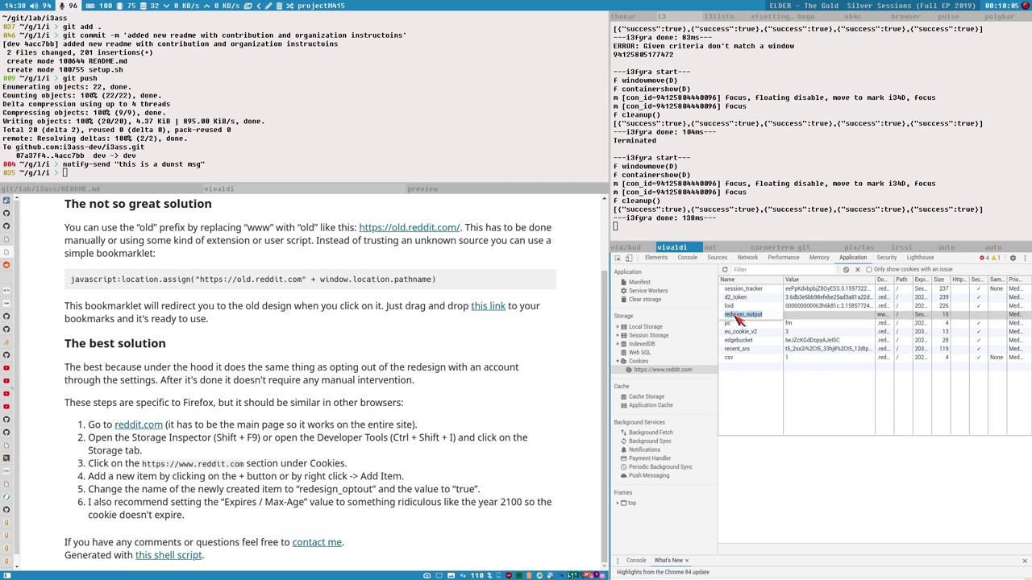
{"action": "left_click", "coordinate": [739, 320]}
{"action": "key", "text": "Tab"}
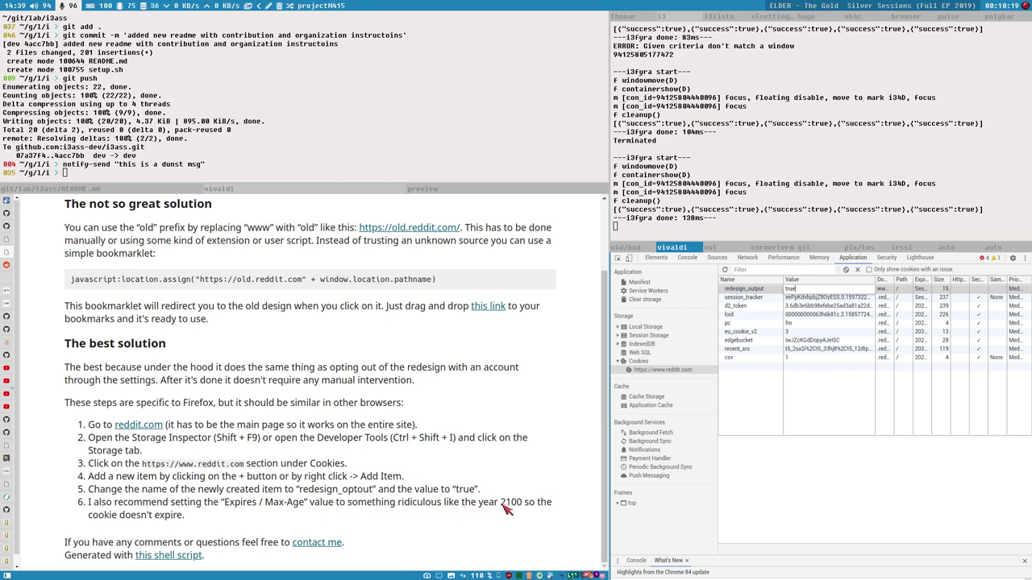
Copy the recent_srs cookie's 2030 expiry date to the redesign_output cookie and reload the Reddit page
{"action": "double_click", "coordinate": [510, 502]}
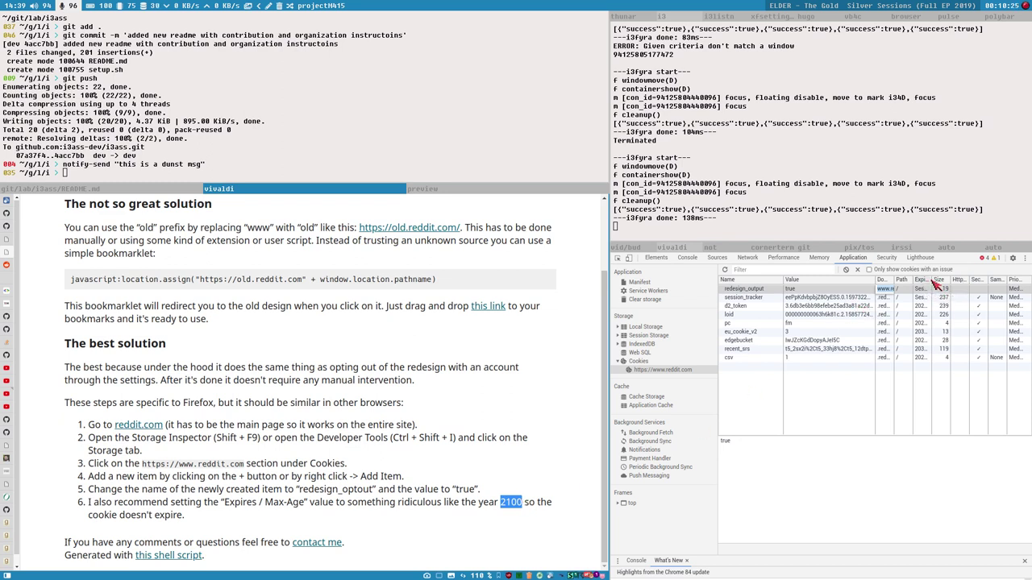
{"action": "left_click_drag", "start_coordinate": [933, 281], "coordinate": [940, 282]}
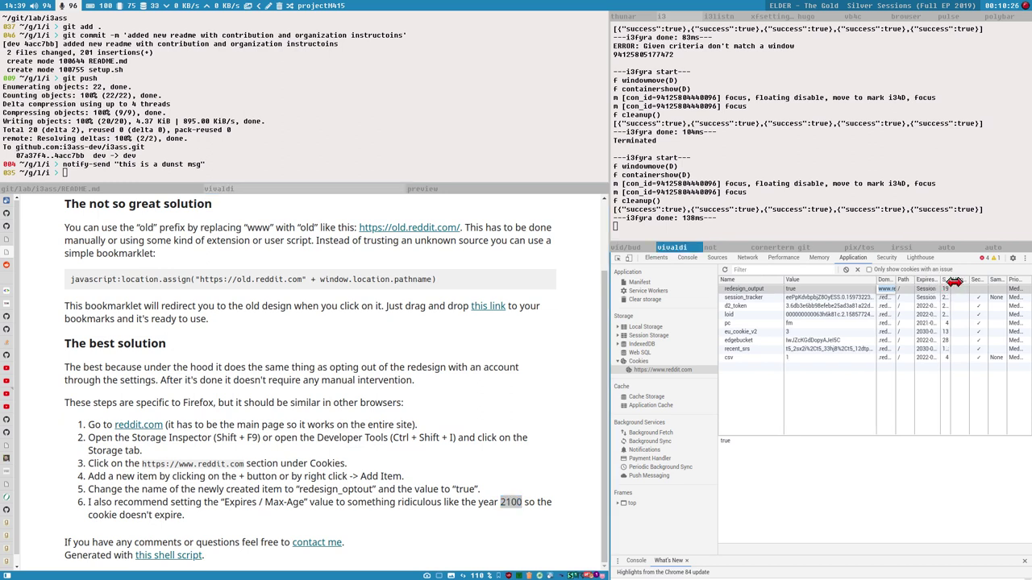
{"action": "left_click", "coordinate": [927, 355]}
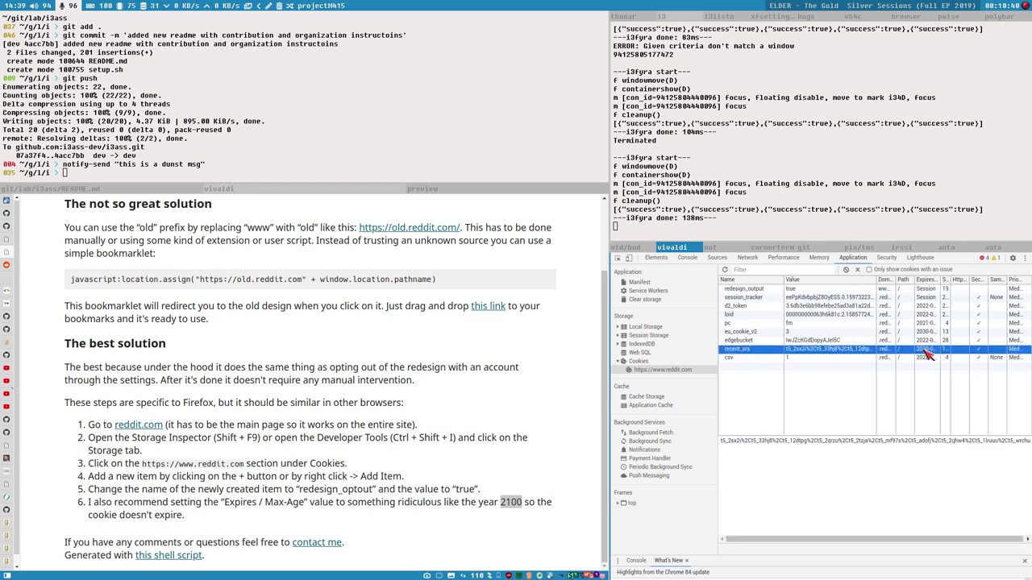
{"action": "double_click", "coordinate": [925, 352]}
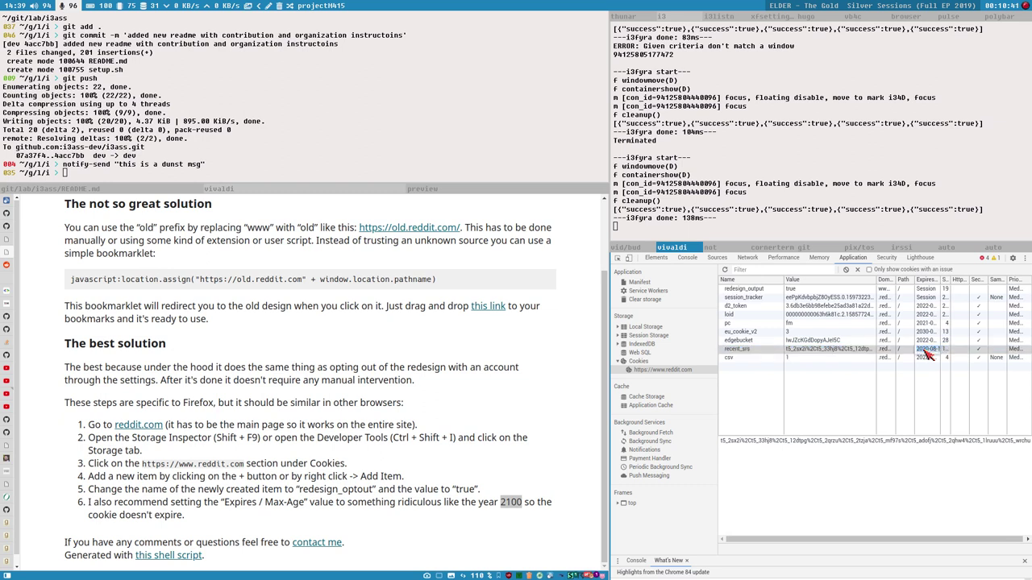
{"action": "double_click", "coordinate": [927, 292]}
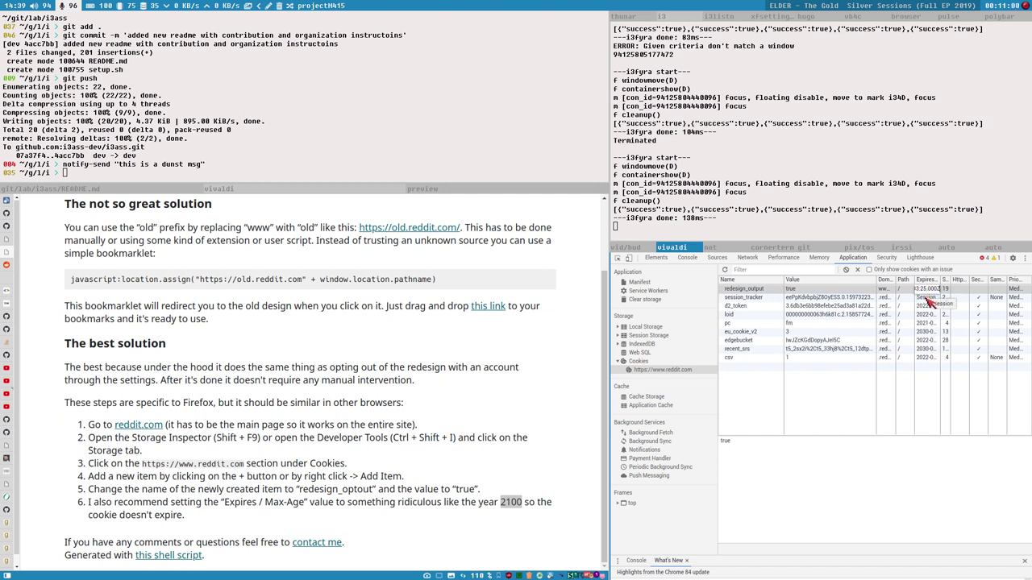
{"action": "key", "text": "Return"}
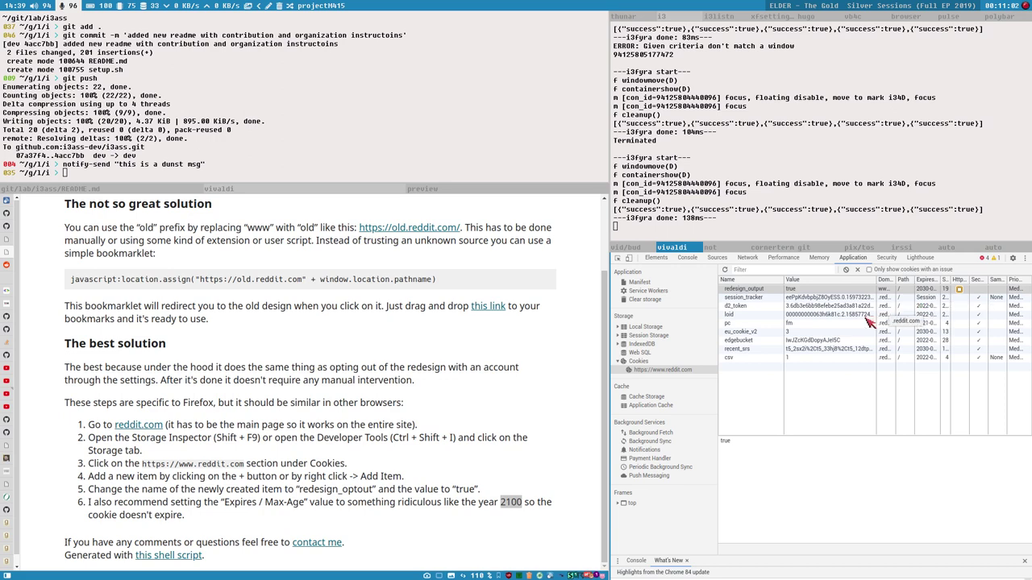
{"action": "left_click", "coordinate": [6, 266]}
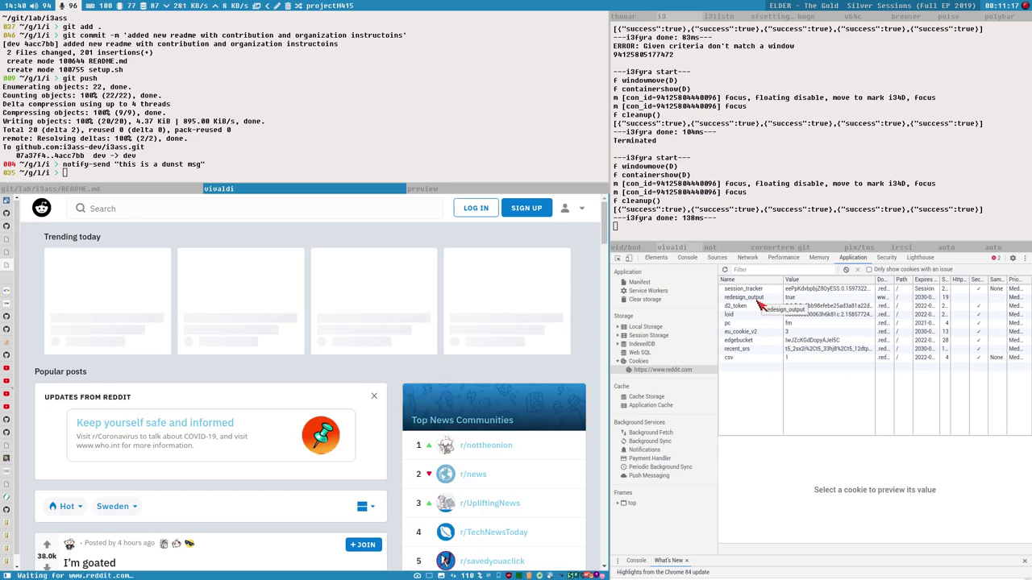
Correct the redesign_output cookie's name to redesign_optout, copying it from step 5 of the blog post
{"action": "left_click", "coordinate": [8, 262]}
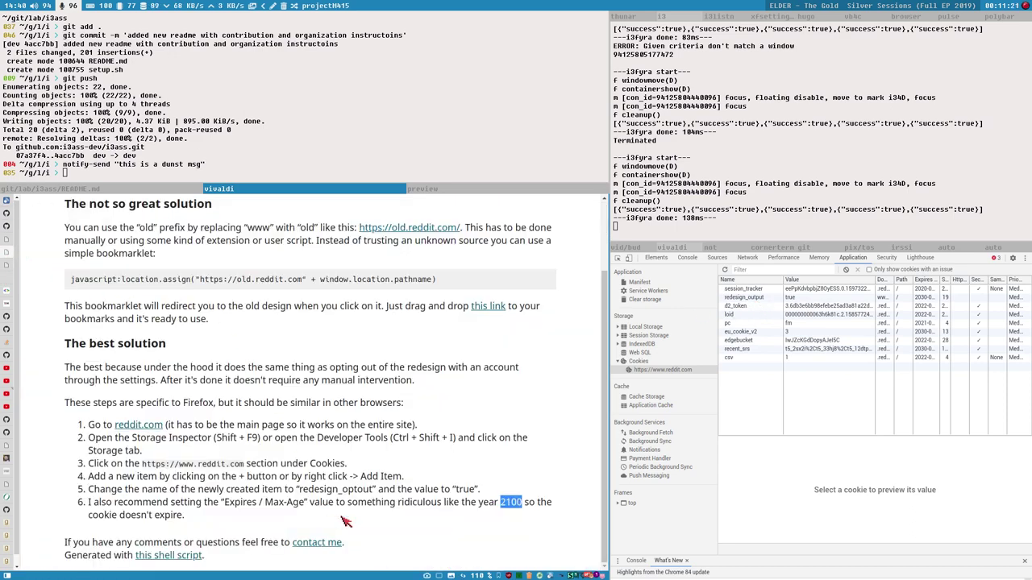
{"action": "left_click_drag", "start_coordinate": [304, 490], "coordinate": [375, 495]}
{"action": "key", "text": "ctrl+c"}
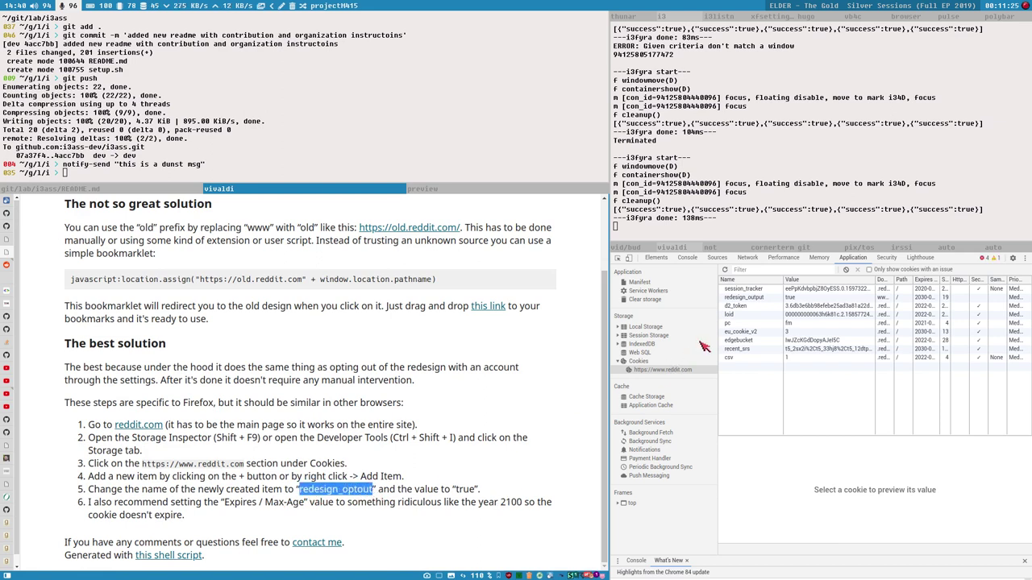
{"action": "double_click", "coordinate": [751, 297]}
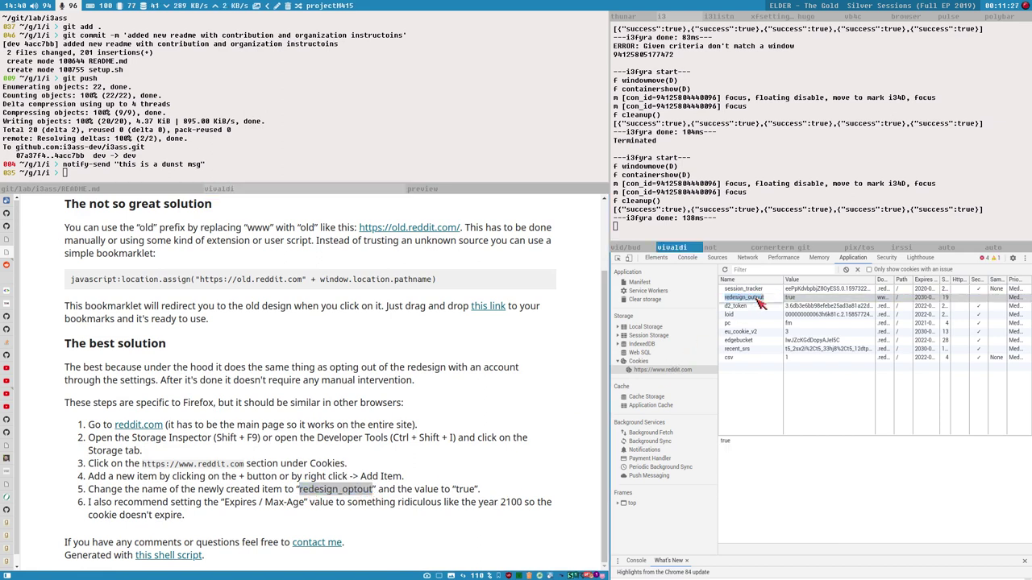
{"action": "key", "text": "ctrl+v"}
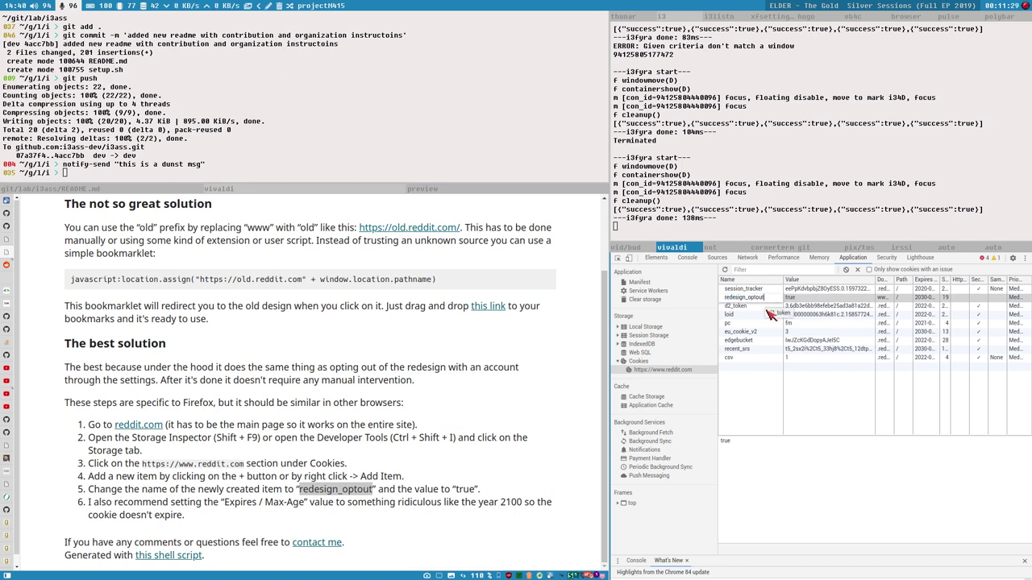
{"action": "key", "text": "Return"}
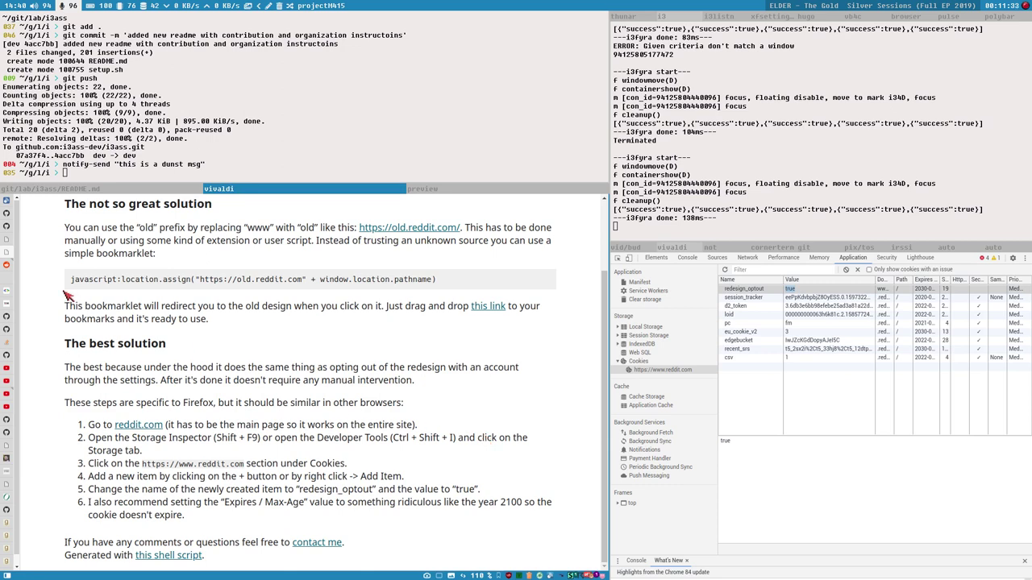
Check the Redirector extension's rules, then reload the Reddit front page and look over its design
{"action": "left_click", "coordinate": [6, 266]}
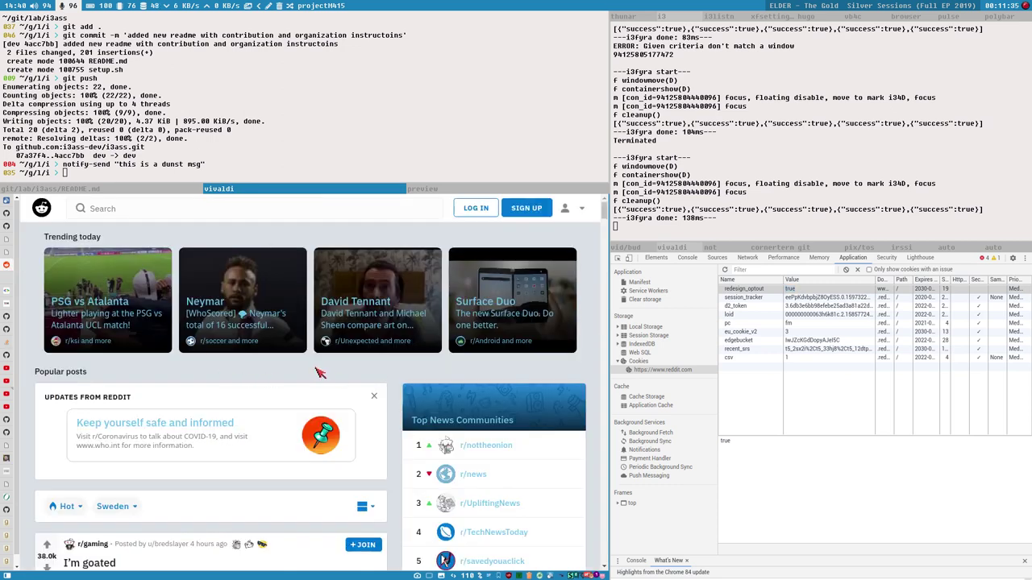
{"action": "key", "text": "ctrl+1"}
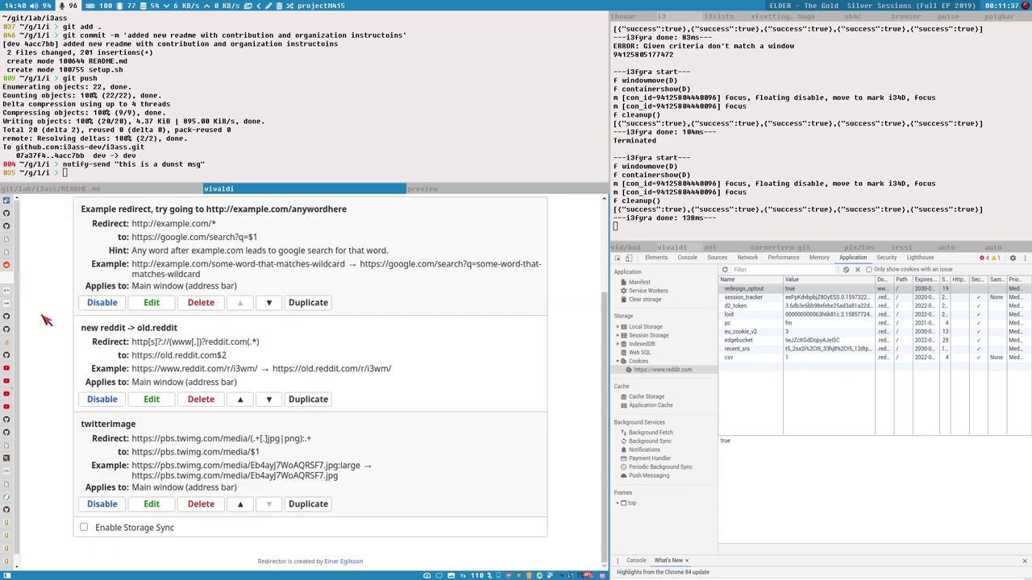
{"action": "left_click", "coordinate": [6, 266]}
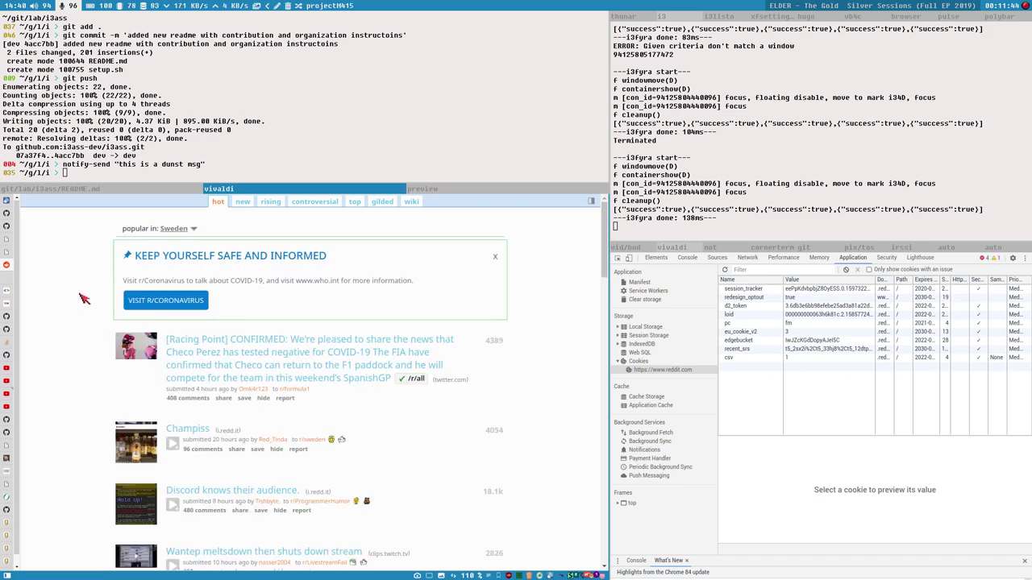
{"action": "scroll", "coordinate": [70, 294], "scroll_direction": "down", "scroll_amount": 2}
{"action": "scroll", "coordinate": [69, 296], "scroll_direction": "up", "scroll_amount": 1}
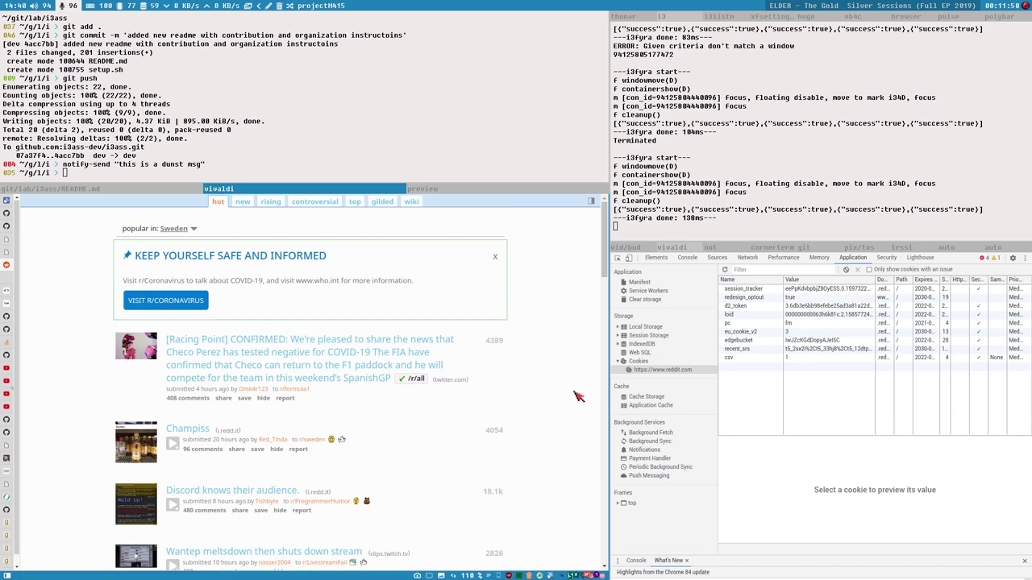
Turn off the reddit layout, no account, no bloat, sidebar and theme user styles for the Reddit page
{"action": "left_click", "coordinate": [570, 575]}
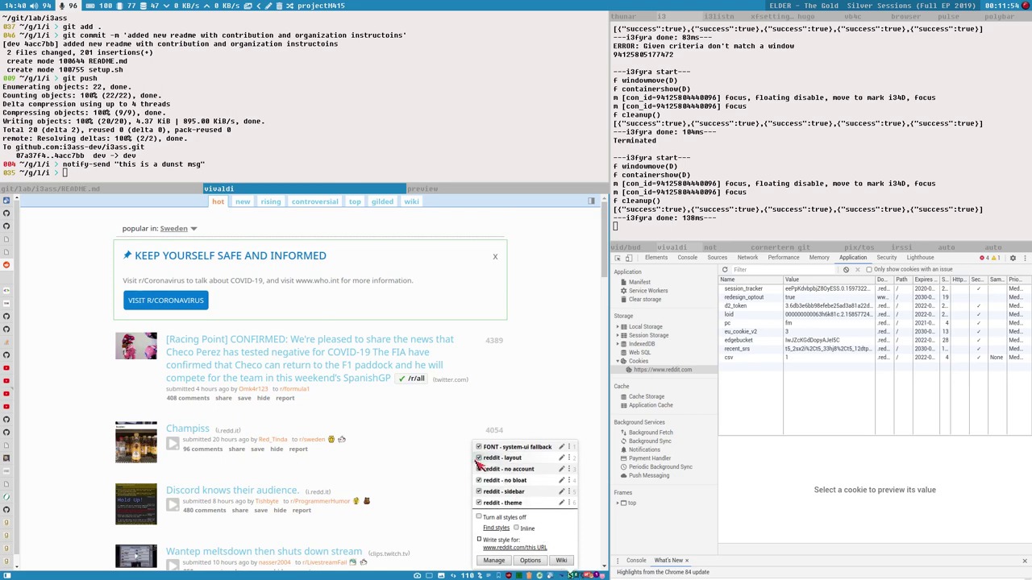
{"action": "left_click", "coordinate": [479, 458]}
{"action": "left_click", "coordinate": [479, 469]}
{"action": "left_click", "coordinate": [479, 480]}
{"action": "left_click", "coordinate": [478, 492]}
{"action": "left_click", "coordinate": [479, 503]}
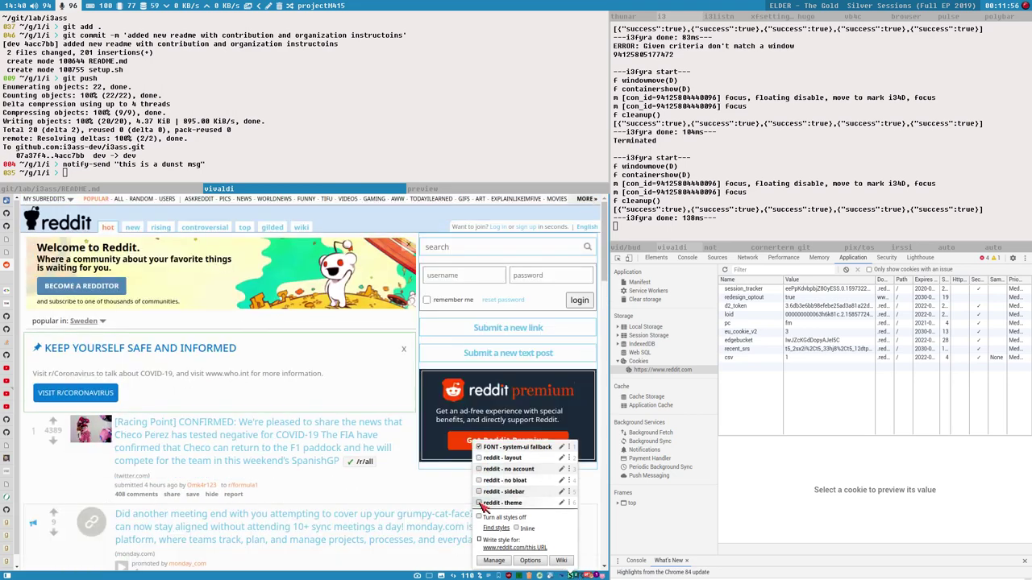
{"action": "left_click", "coordinate": [303, 328]}
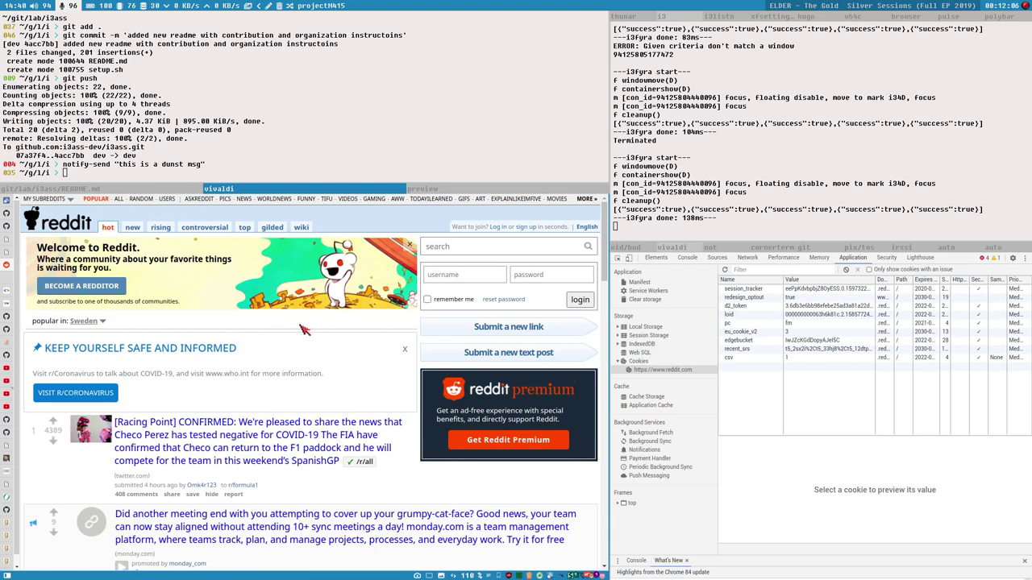
{"action": "type", "text": "gopen https://www.reddit.com/r/"}
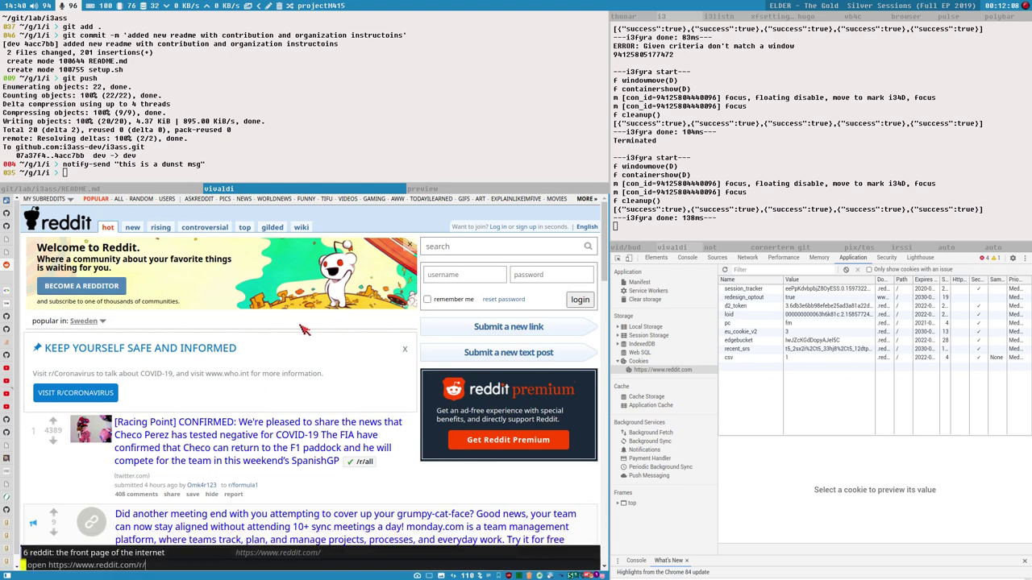
{"action": "type", "text": "unixar"}
{"action": "key", "text": "Return"}
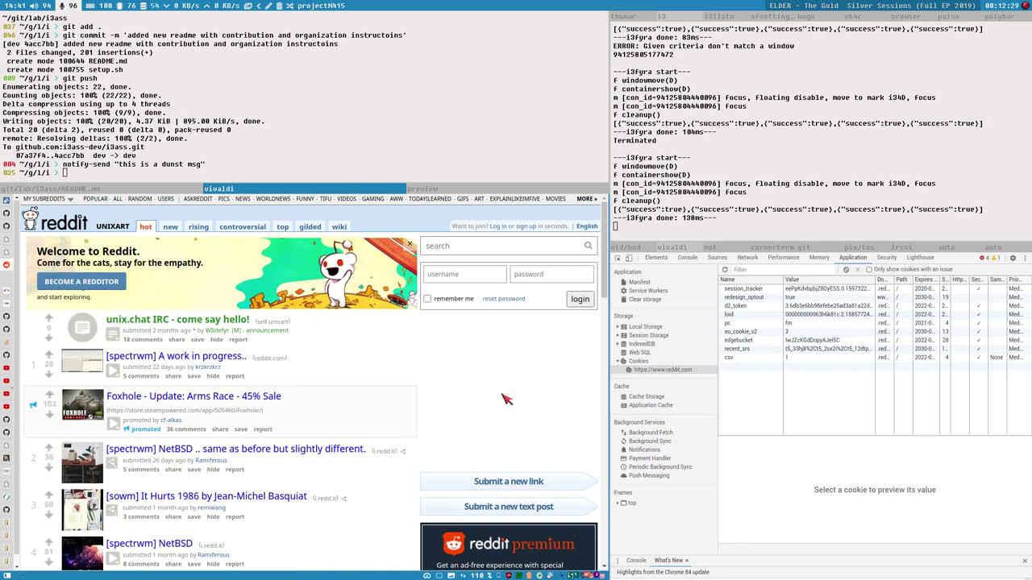
Return to the herbe author's GitHub profile and open the pinned herbe repository
{"action": "left_click", "coordinate": [8, 228]}
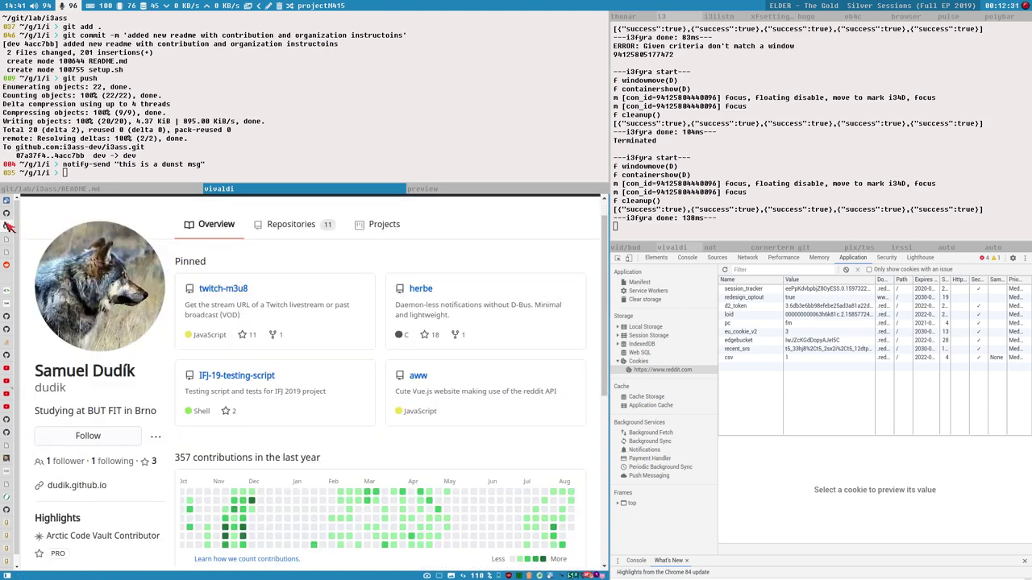
{"action": "left_click", "coordinate": [8, 228]}
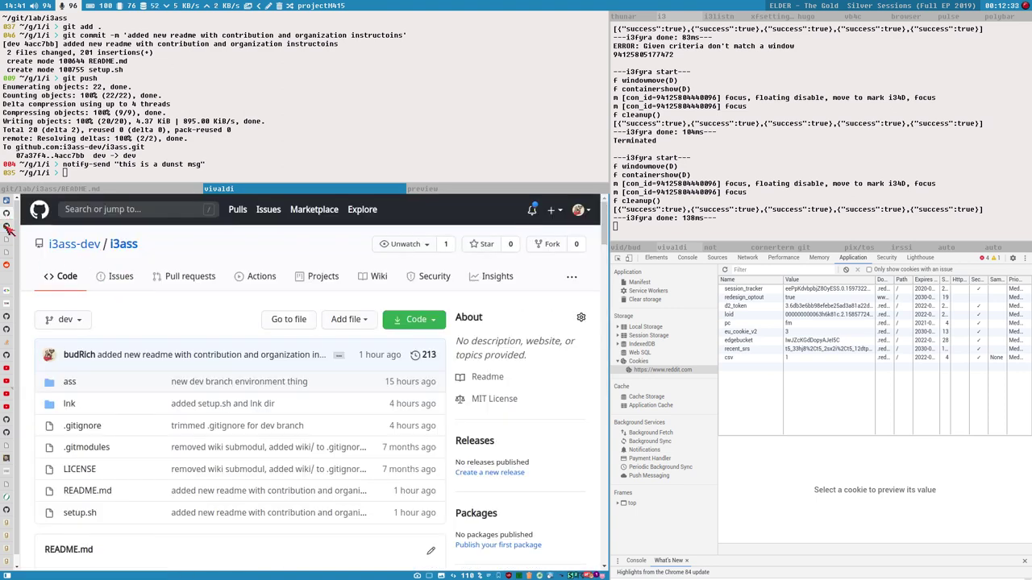
{"action": "left_click", "coordinate": [8, 229]}
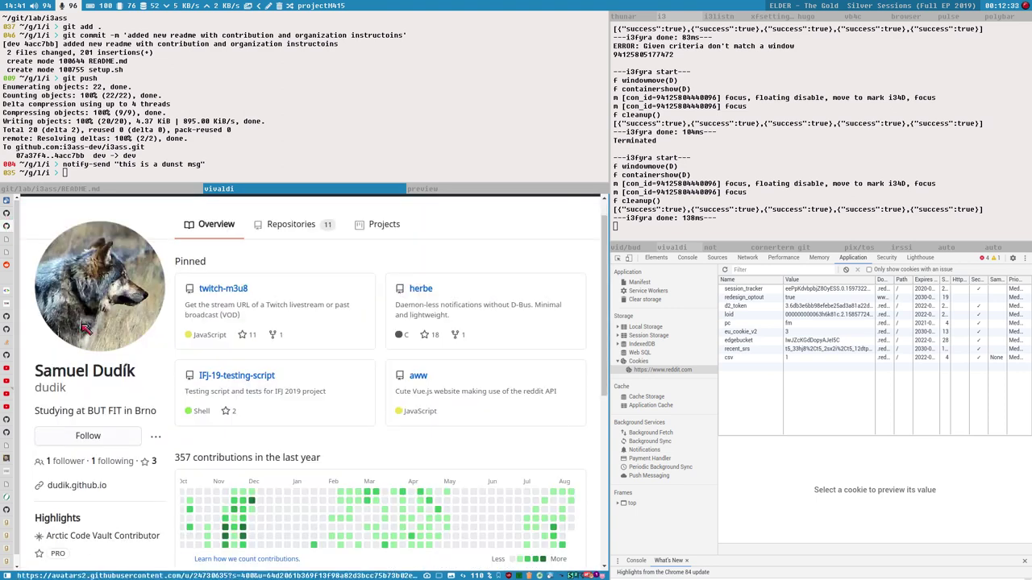
{"action": "left_click", "coordinate": [421, 290]}
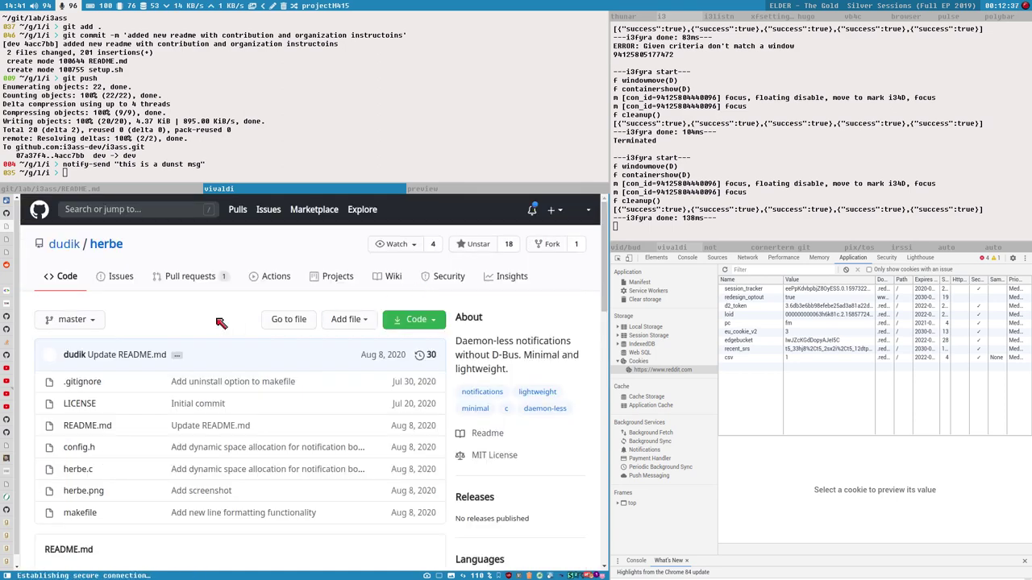
Examine the herbe repository's file list and README, including the screenshot, installation, build and configuration sections
{"action": "scroll", "coordinate": [261, 362], "scroll_direction": "down", "scroll_amount": 2}
{"action": "scroll", "coordinate": [261, 352], "scroll_direction": "up", "scroll_amount": 3}
{"action": "scroll", "coordinate": [260, 353], "scroll_direction": "down", "scroll_amount": 4}
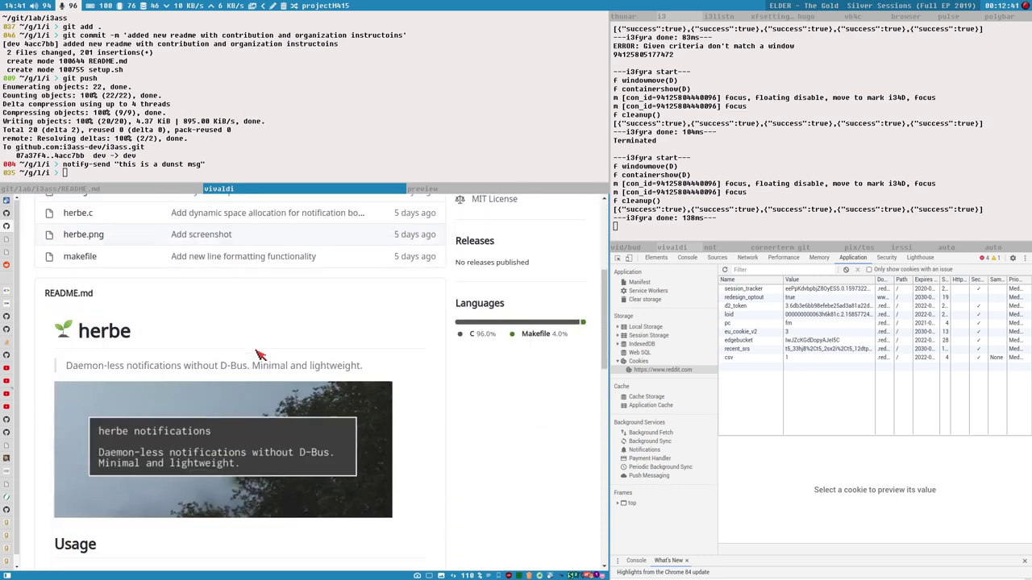
{"action": "scroll", "coordinate": [261, 355], "scroll_direction": "down", "scroll_amount": 8}
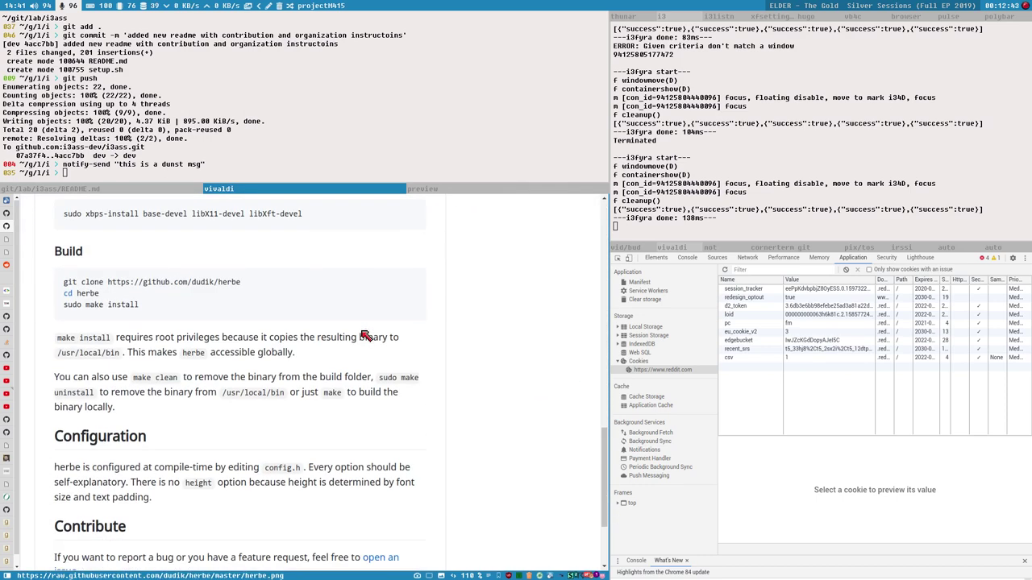
{"action": "scroll", "coordinate": [363, 336], "scroll_direction": "up", "scroll_amount": 2}
{"action": "scroll", "coordinate": [363, 339], "scroll_direction": "down", "scroll_amount": 3}
{"action": "scroll", "coordinate": [363, 346], "scroll_direction": "up", "scroll_amount": 5}
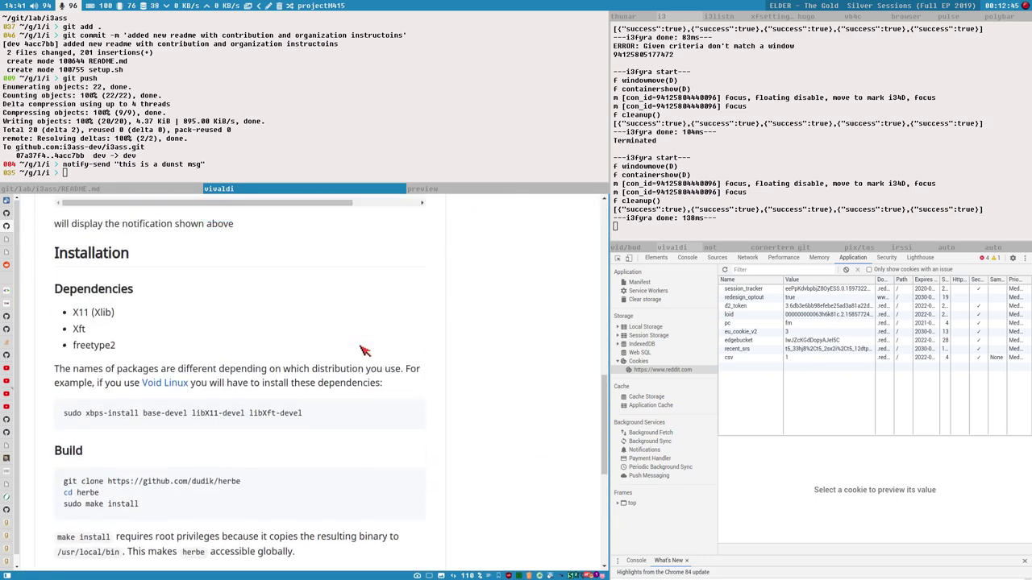
{"action": "scroll", "coordinate": [360, 350], "scroll_direction": "up", "scroll_amount": 5}
{"action": "scroll", "coordinate": [385, 366], "scroll_direction": "up", "scroll_amount": 3}
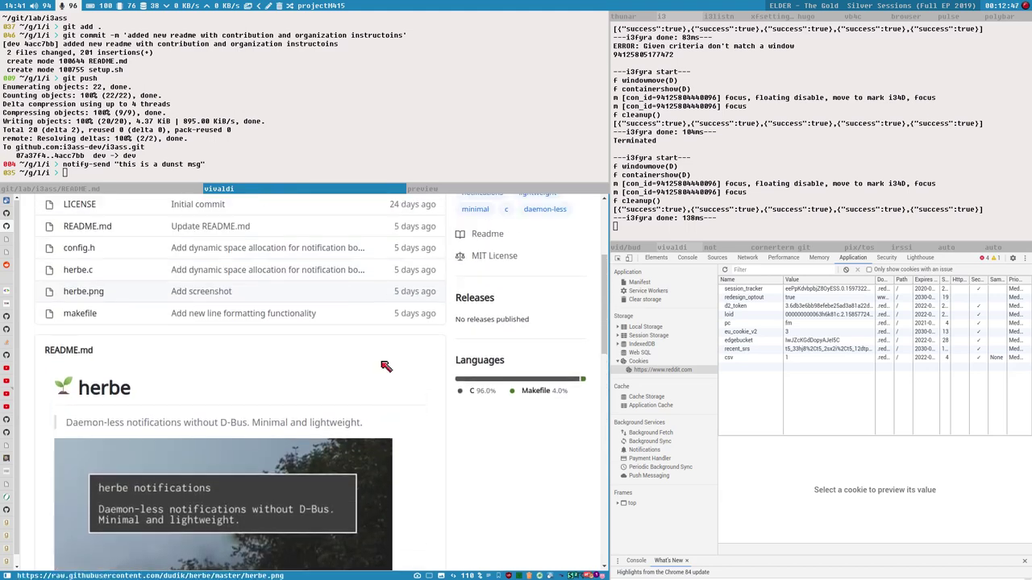
{"action": "scroll", "coordinate": [385, 365], "scroll_direction": "up", "scroll_amount": 2}
{"action": "scroll", "coordinate": [265, 414], "scroll_direction": "down", "scroll_amount": 2}
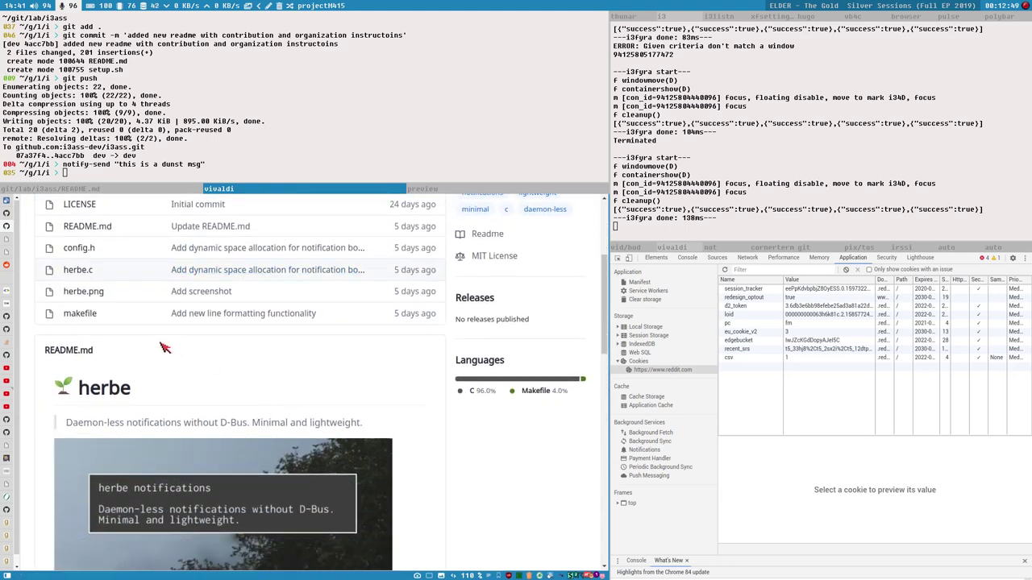
{"action": "scroll", "coordinate": [207, 362], "scroll_direction": "down", "scroll_amount": 2}
{"action": "scroll", "coordinate": [363, 363], "scroll_direction": "up", "scroll_amount": 3}
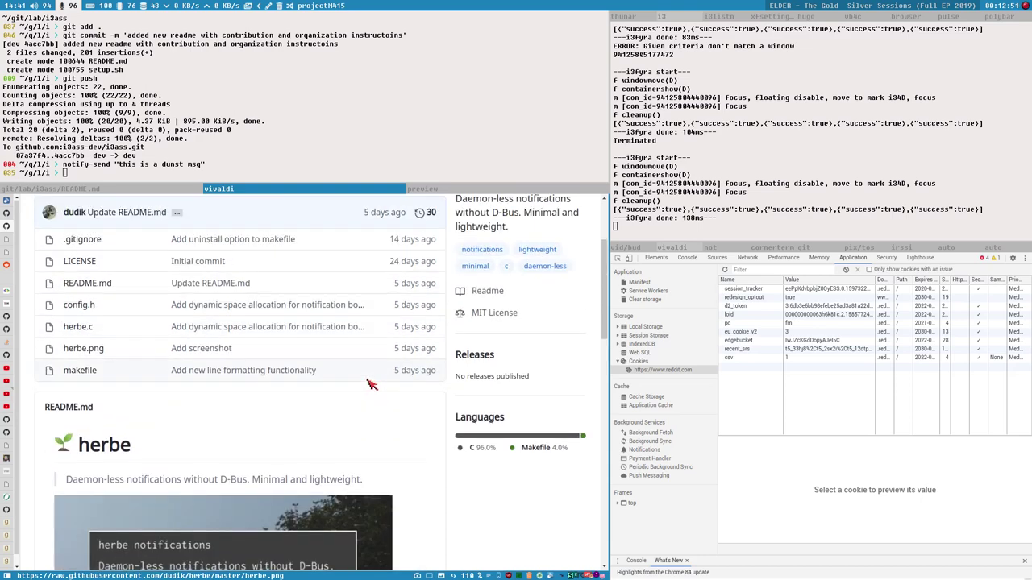
{"action": "scroll", "coordinate": [362, 386], "scroll_direction": "up", "scroll_amount": 3}
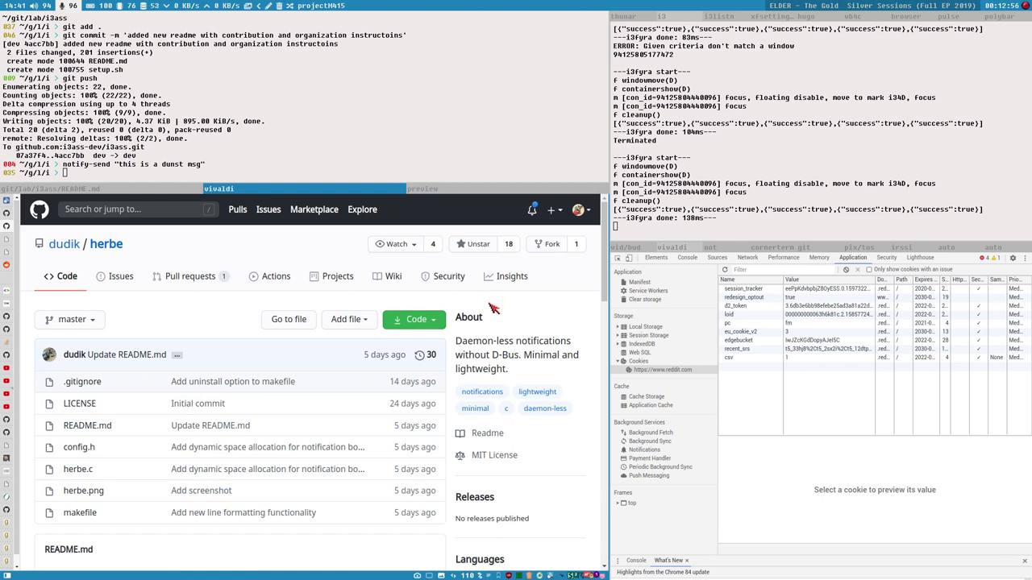
Switch to the file manager and go up from the vid/bud folder to the home folder
{"action": "left_click", "coordinate": [630, 248]}
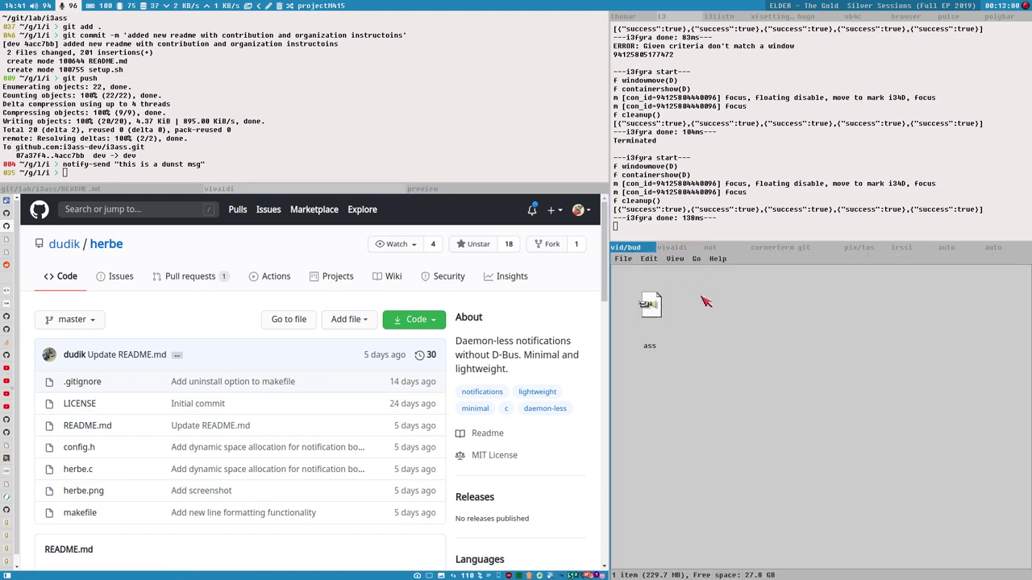
{"action": "key", "text": "BackSpace"}
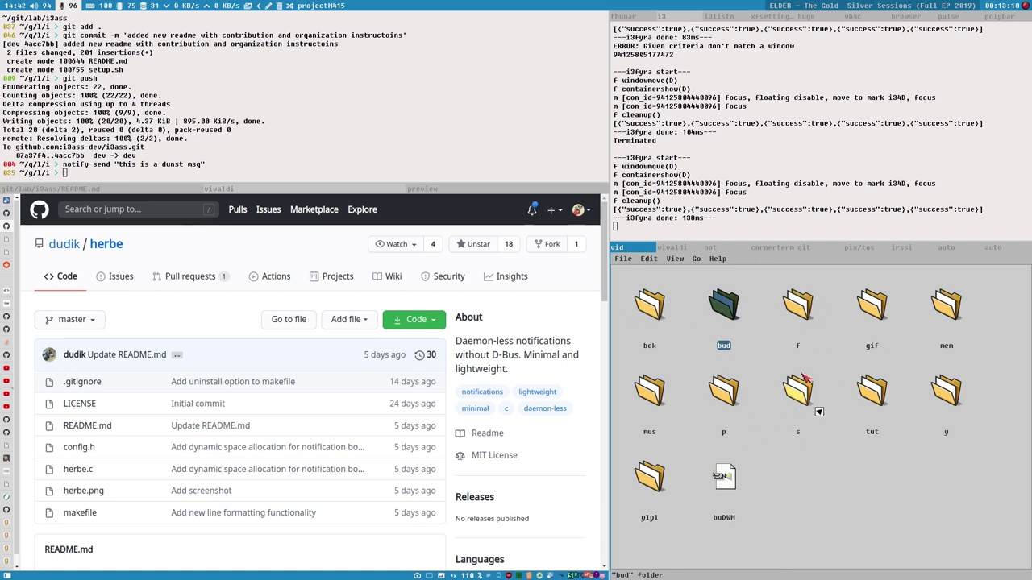
{"action": "key", "text": "BackSpace"}
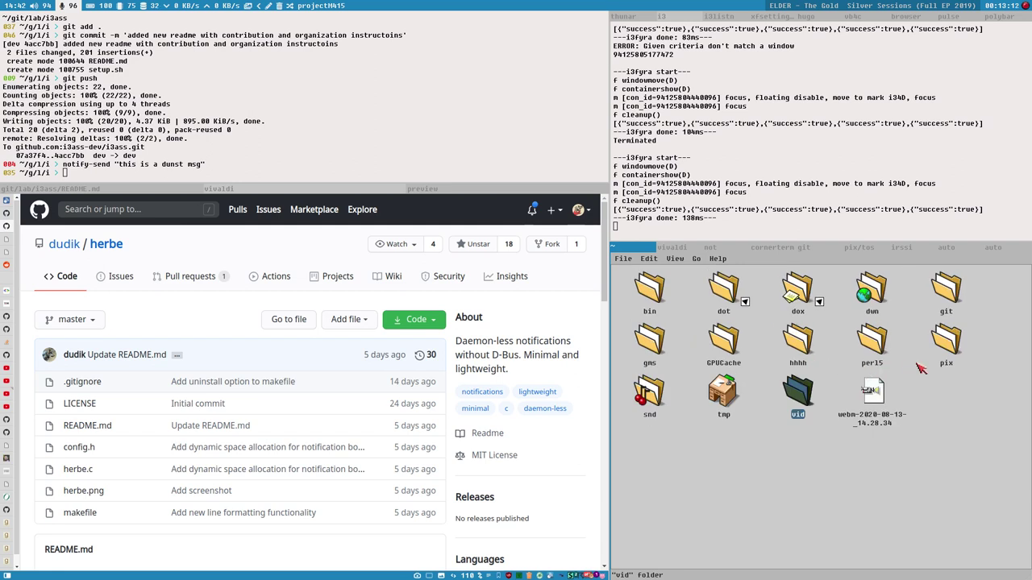
Open the vid/mus folder and select the seven video files from the Amii Stewart clip through the Bikini Kill clip
{"action": "double_click", "coordinate": [802, 396]}
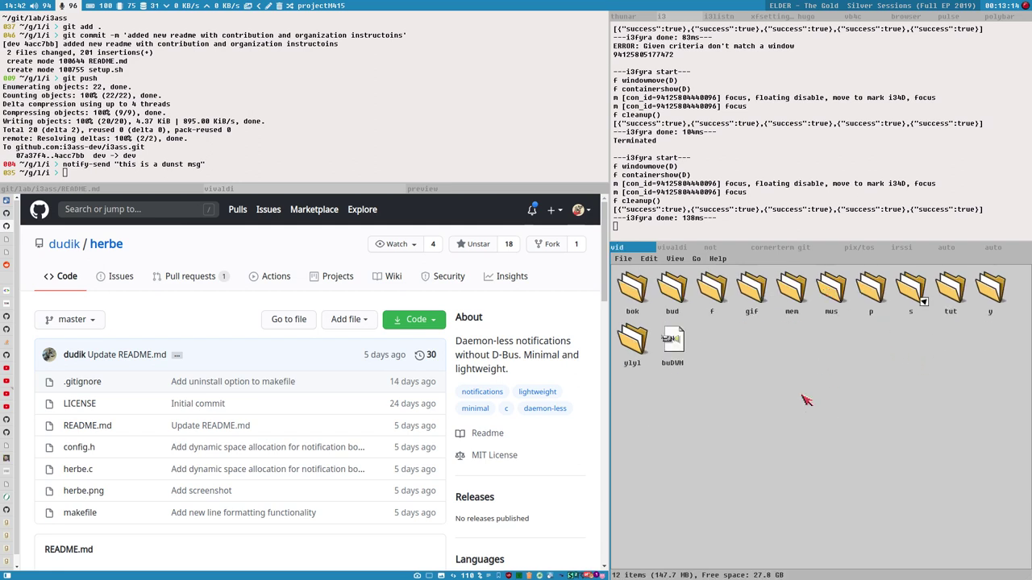
{"action": "double_click", "coordinate": [833, 296]}
{"action": "left_click", "coordinate": [696, 295]}
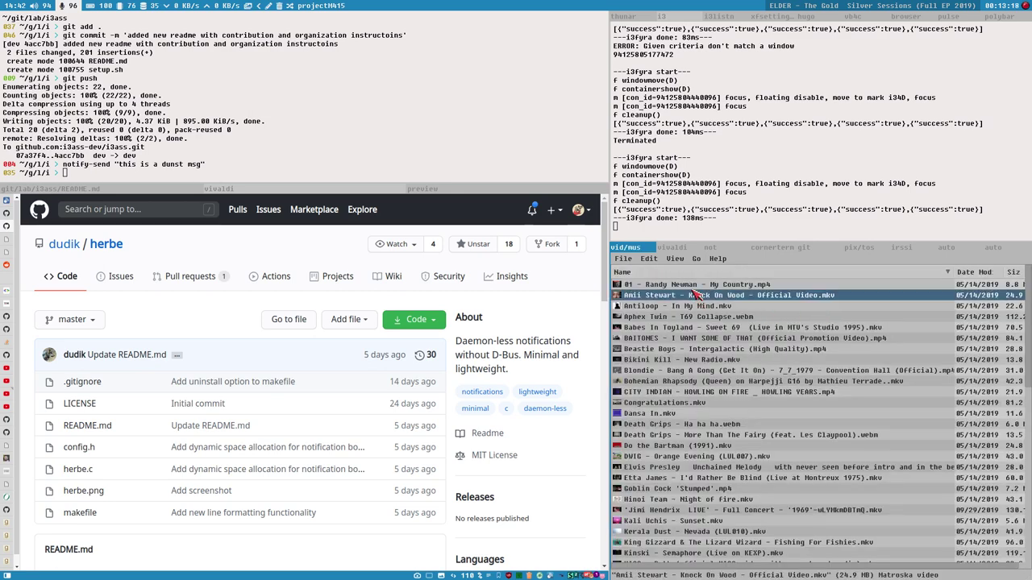
{"action": "left_click", "coordinate": [666, 364], "text": "shift"}
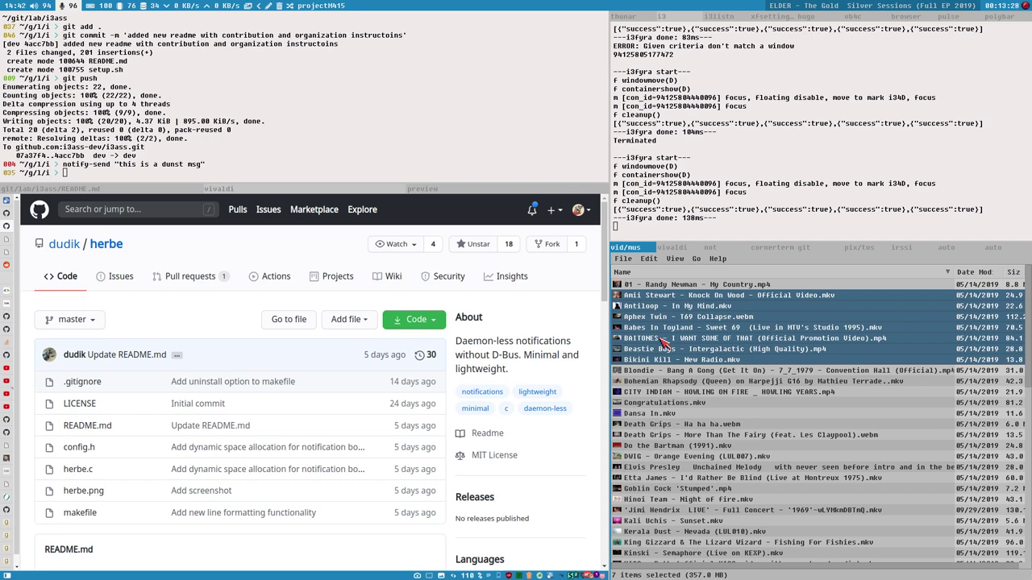
Bring up the delete confirmation for the selected video files three times, dismissing it each time without deleting anything
{"action": "key", "text": "Delete"}
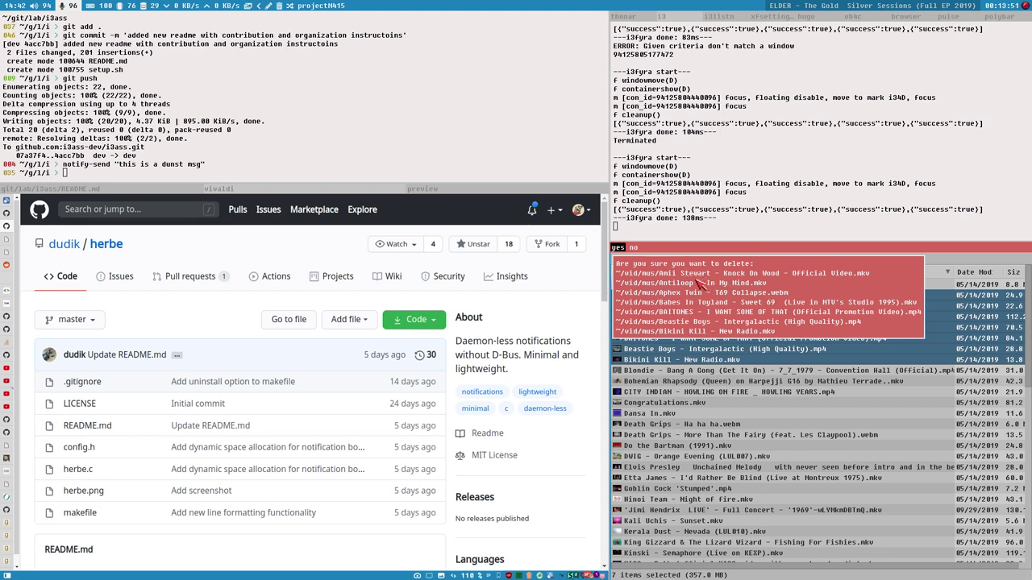
{"action": "key", "text": "Escape"}
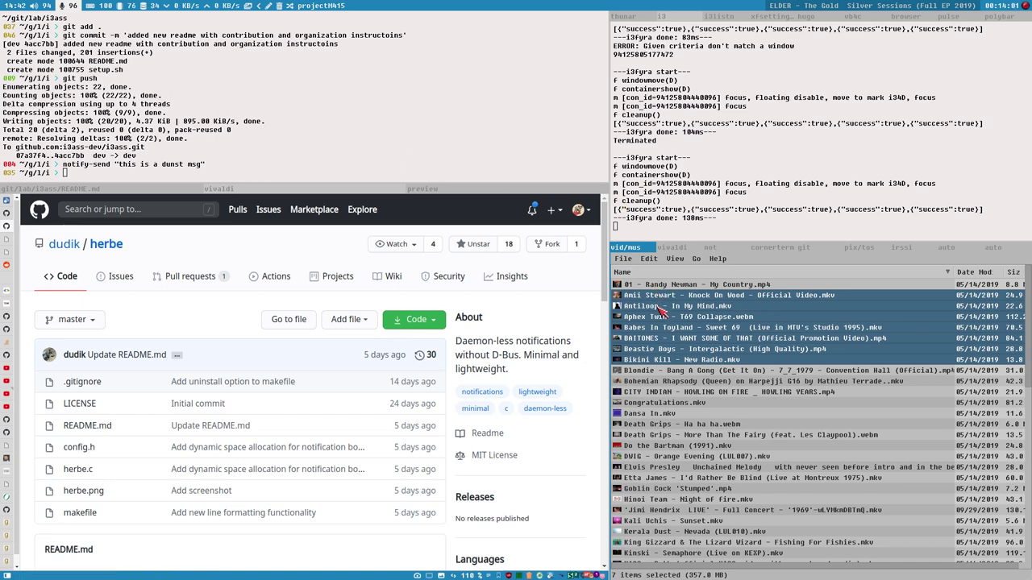
{"action": "key", "text": "Delete"}
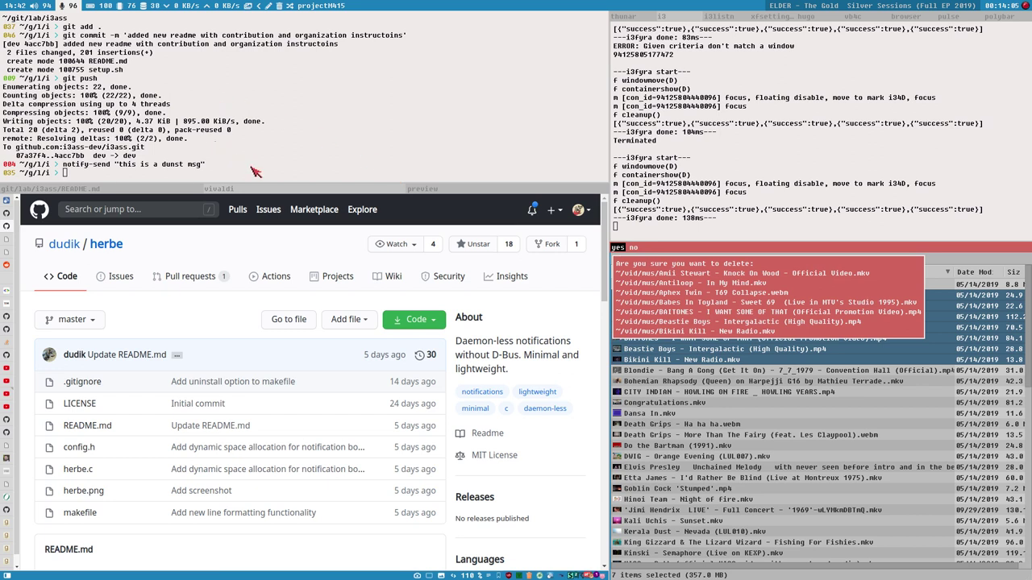
{"action": "key", "text": "Return"}
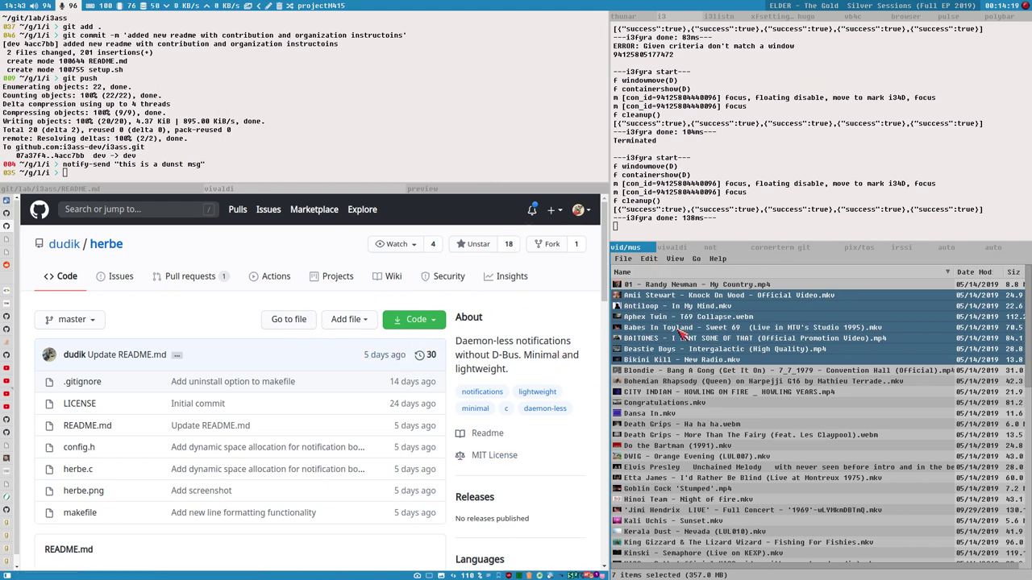
{"action": "key", "text": "Delete"}
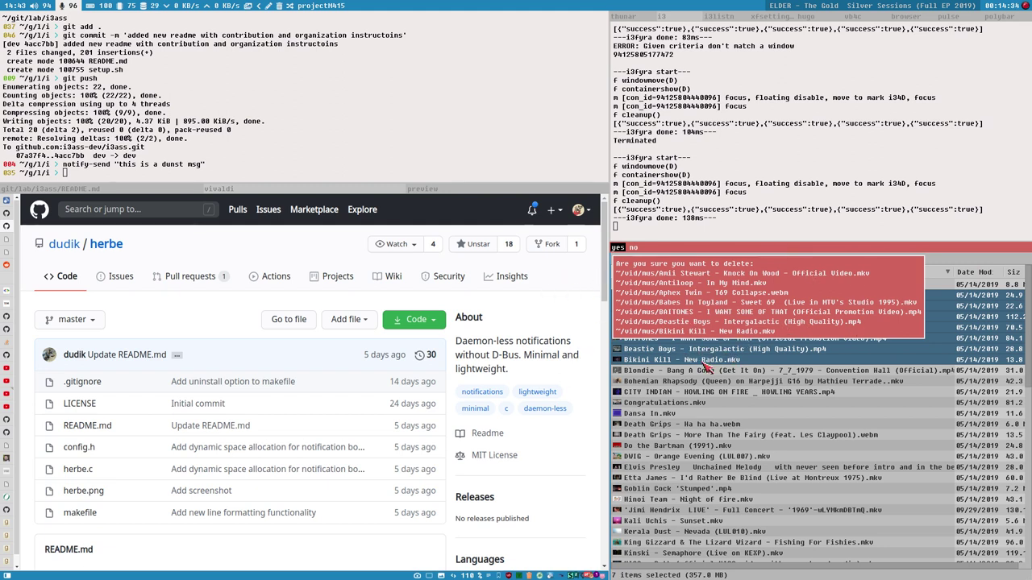
{"action": "key", "text": "Escape"}
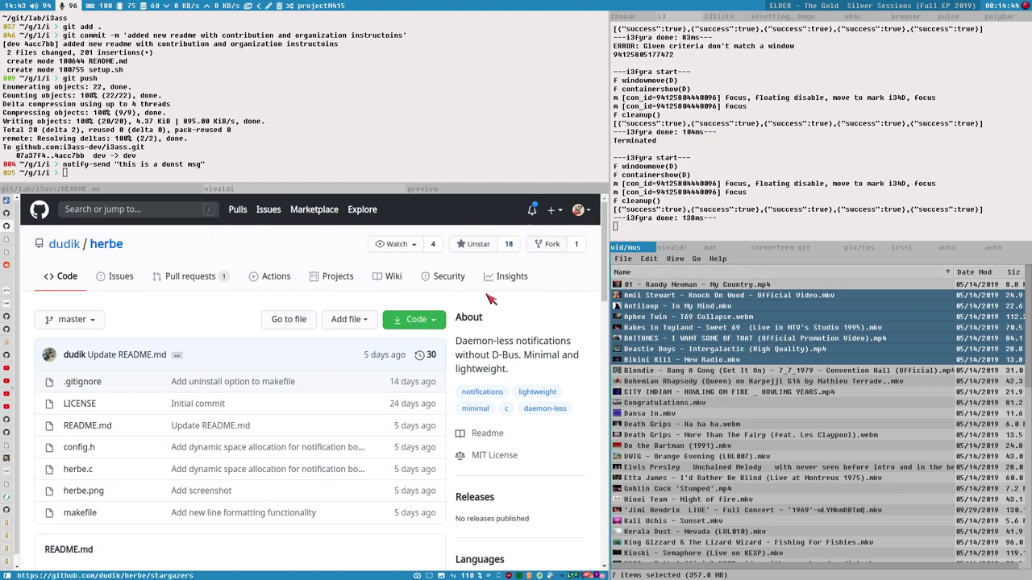
Look over the herbe repository page, then return to the "Reddit old design without logging in" post and review both solutions
{"action": "scroll", "coordinate": [265, 439], "scroll_direction": "down", "scroll_amount": 3}
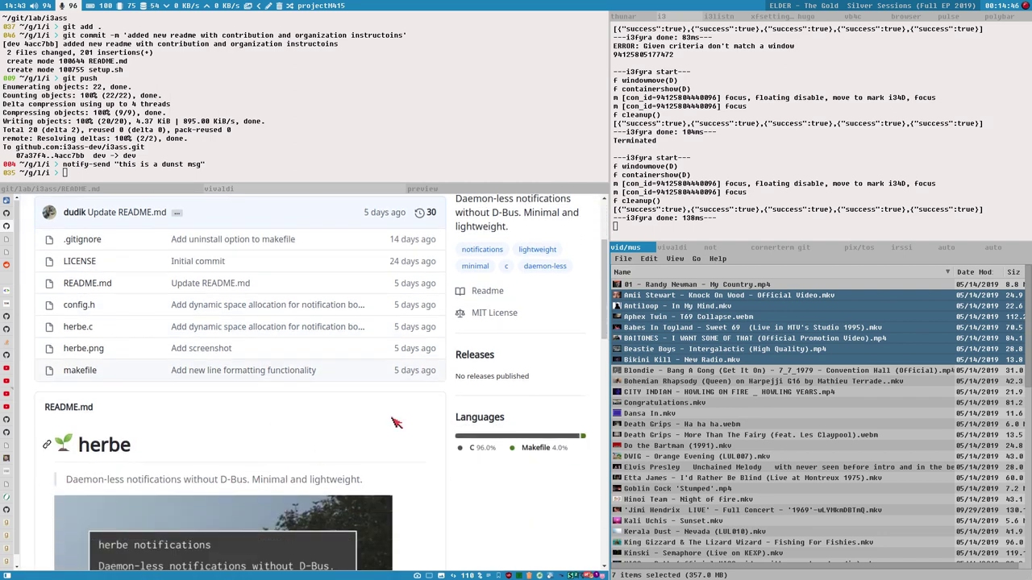
{"action": "scroll", "coordinate": [290, 423], "scroll_direction": "up", "scroll_amount": 3}
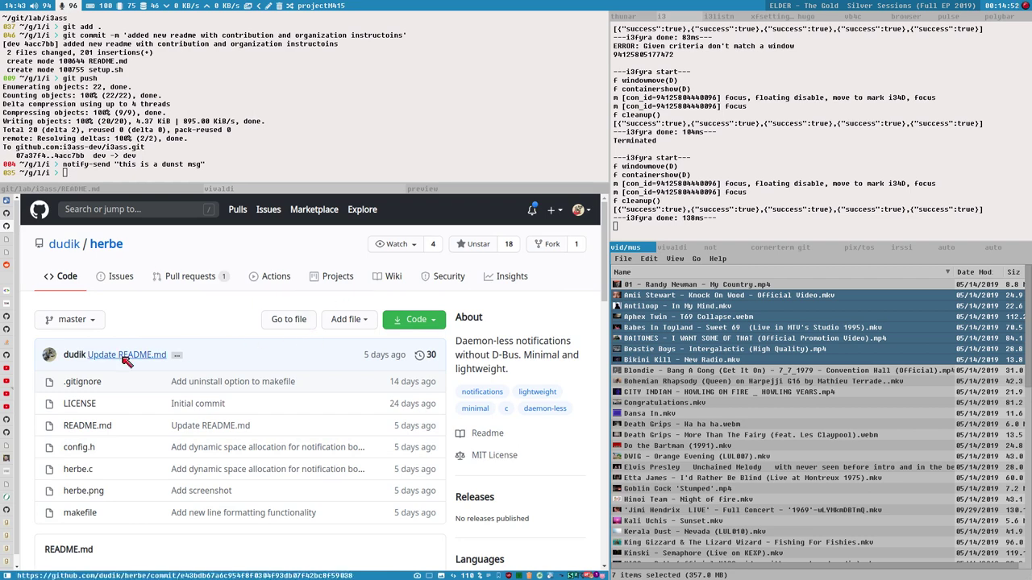
{"action": "left_click", "coordinate": [10, 246]}
{"action": "scroll", "coordinate": [259, 335], "scroll_direction": "up", "scroll_amount": 1}
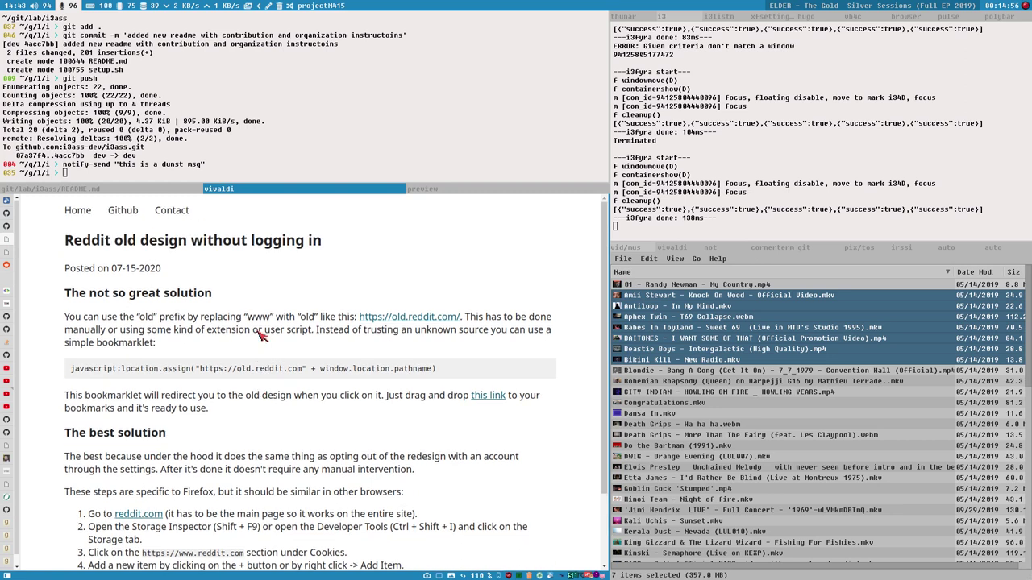
{"action": "scroll", "coordinate": [481, 337], "scroll_direction": "down", "scroll_amount": 2}
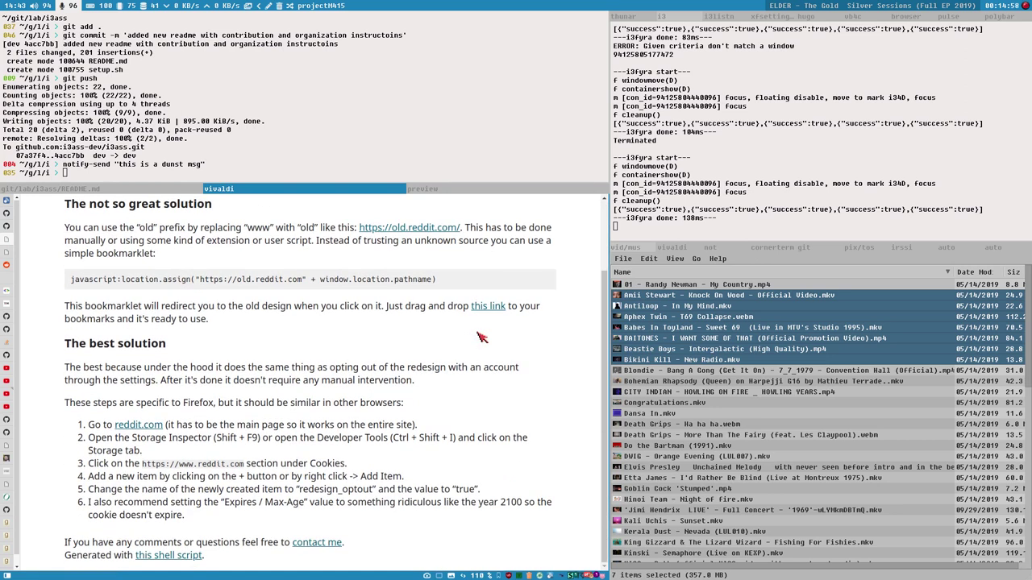
{"action": "scroll", "coordinate": [481, 337], "scroll_direction": "up", "scroll_amount": 2}
{"action": "left_click", "coordinate": [679, 250]}
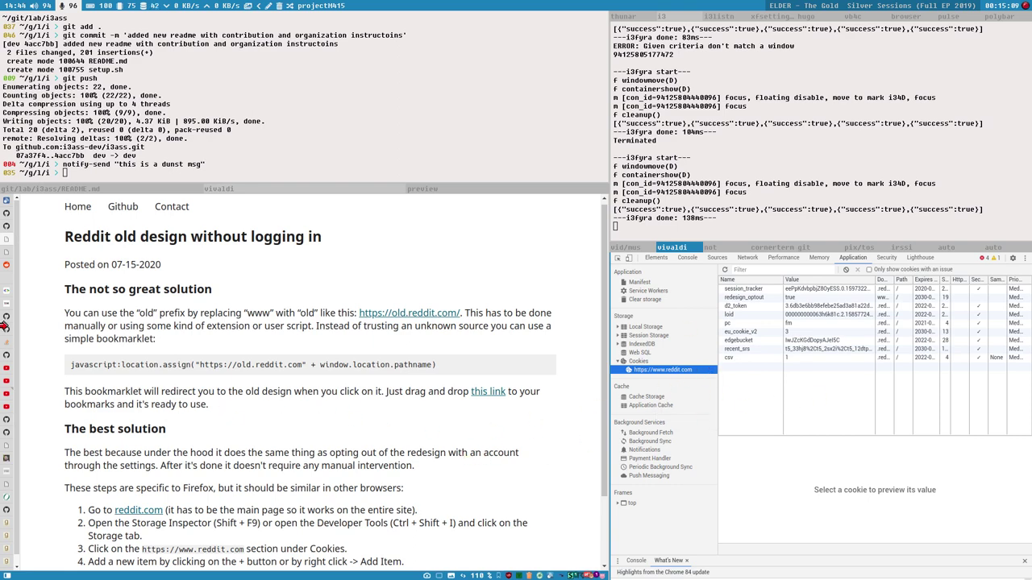
{"action": "left_click", "coordinate": [7, 266]}
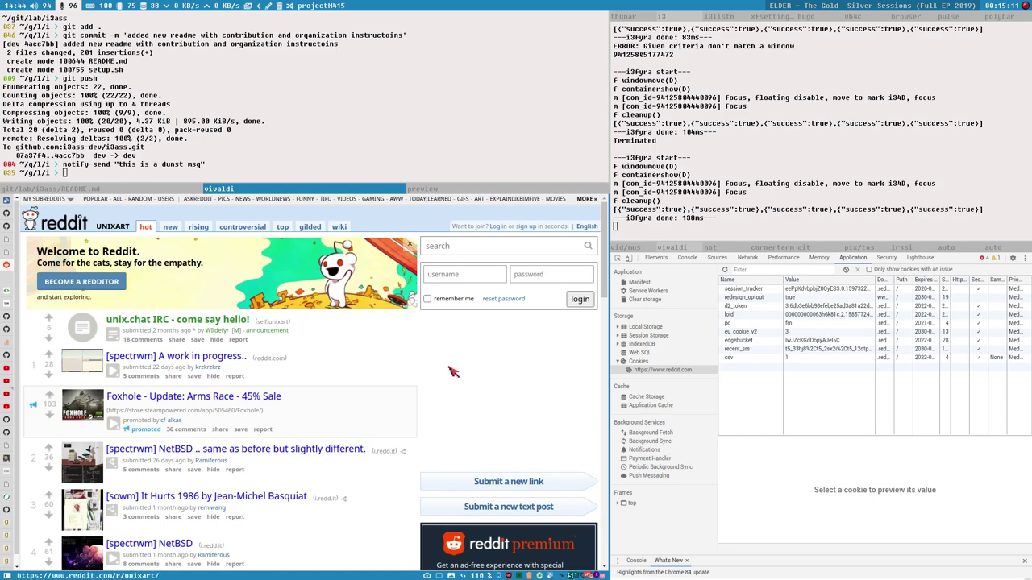